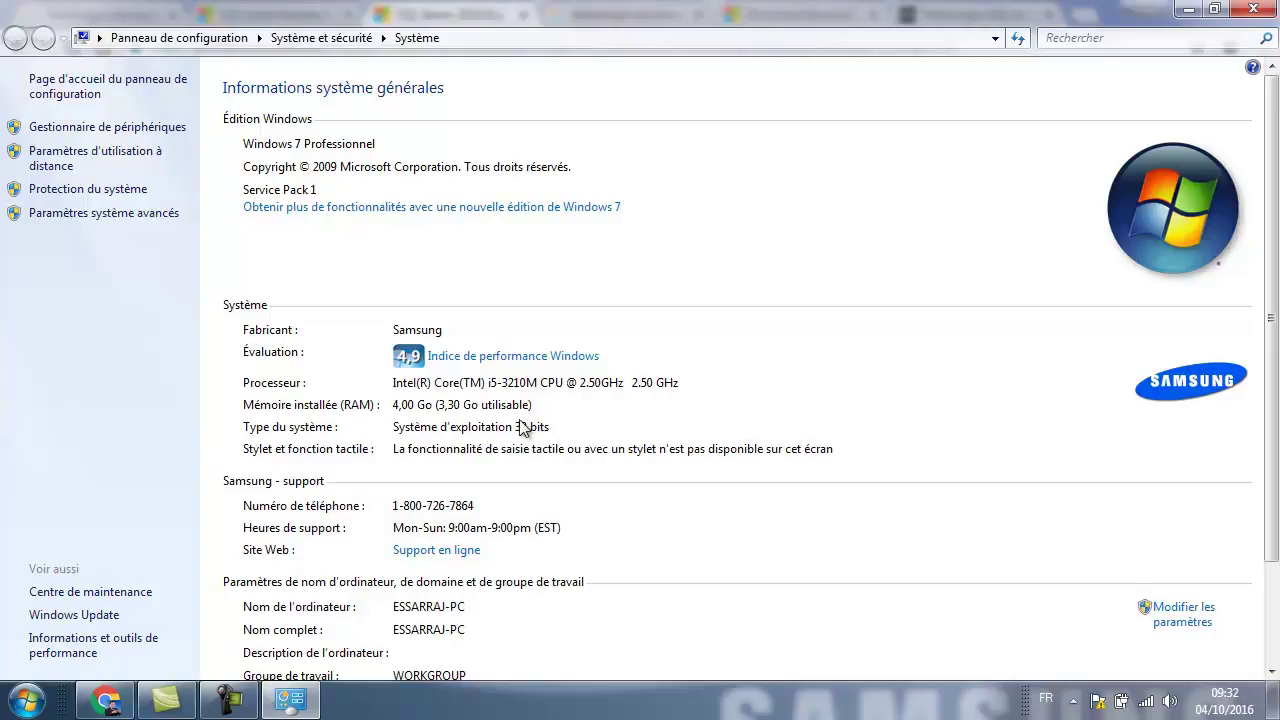
Close the System window after confirming 32-bit Windows 7 Professional.
left_click(1254, 10)
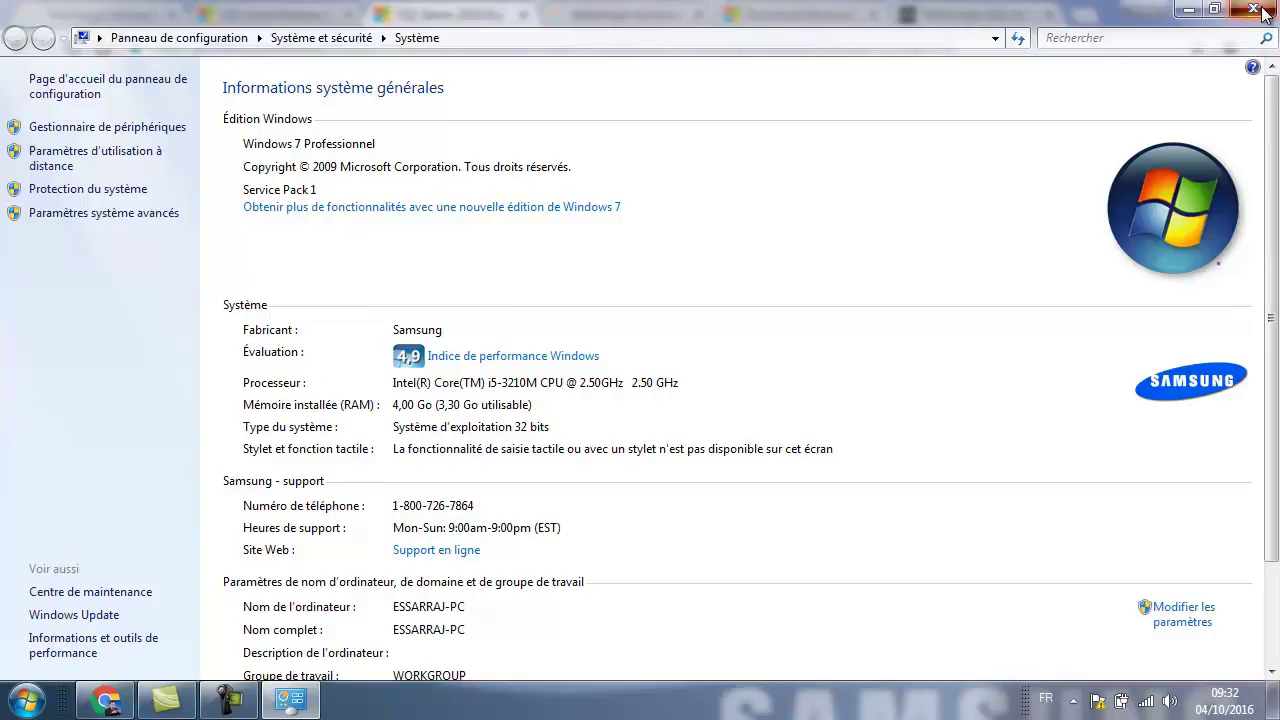
Select the SQL Server 2014 Express 32 Bit version with French as the download language.
left_click(200, 383)
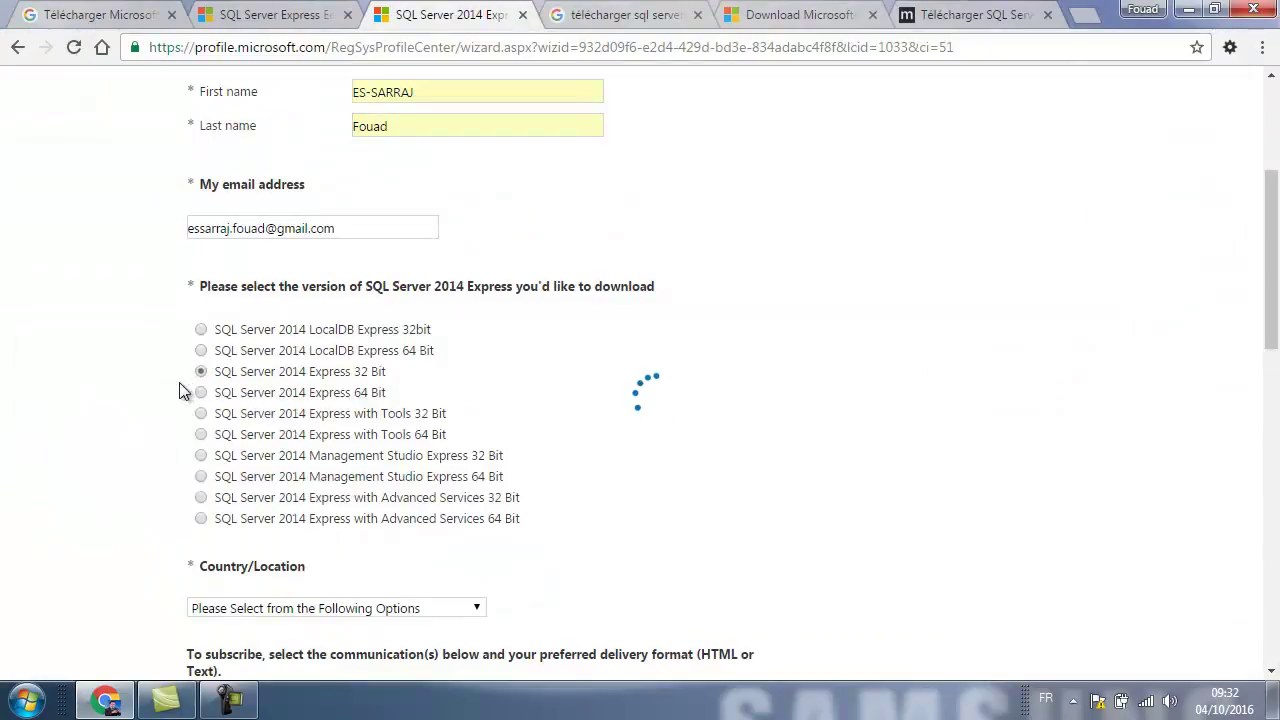
scroll(151, 419, "down", 1)
scroll(151, 409, "down", 1)
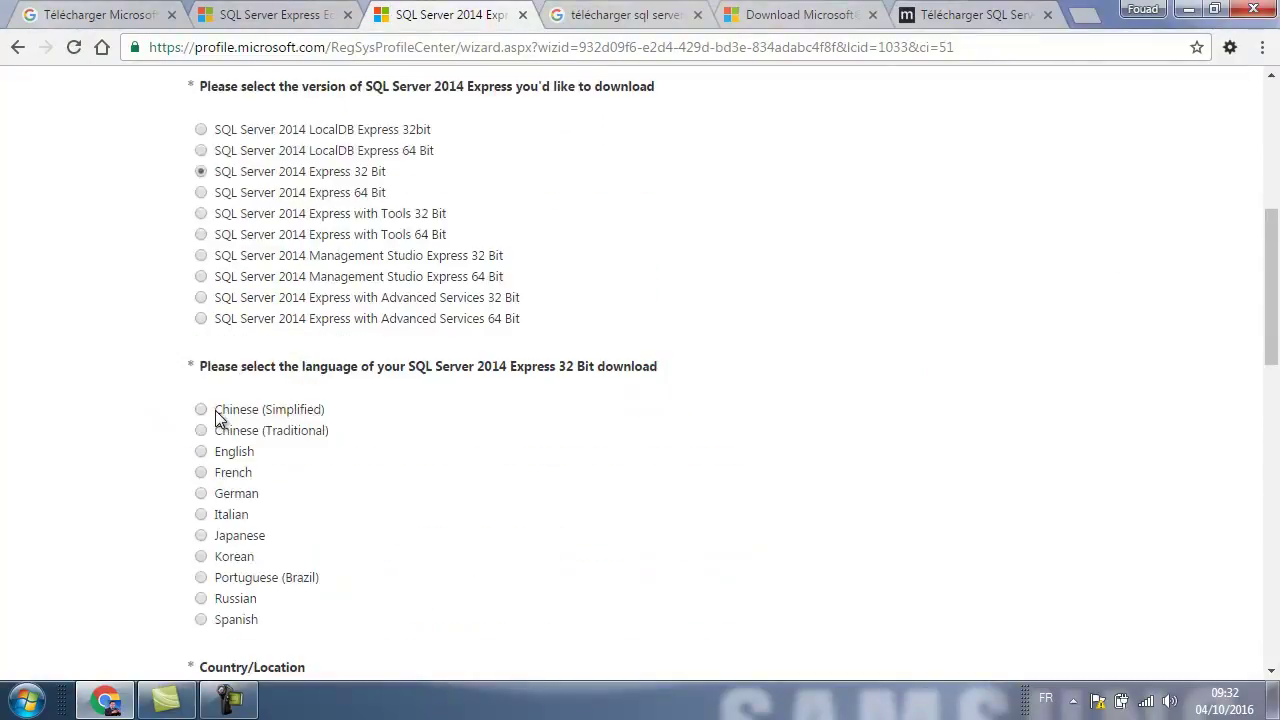
scroll(215, 410, "down", 1)
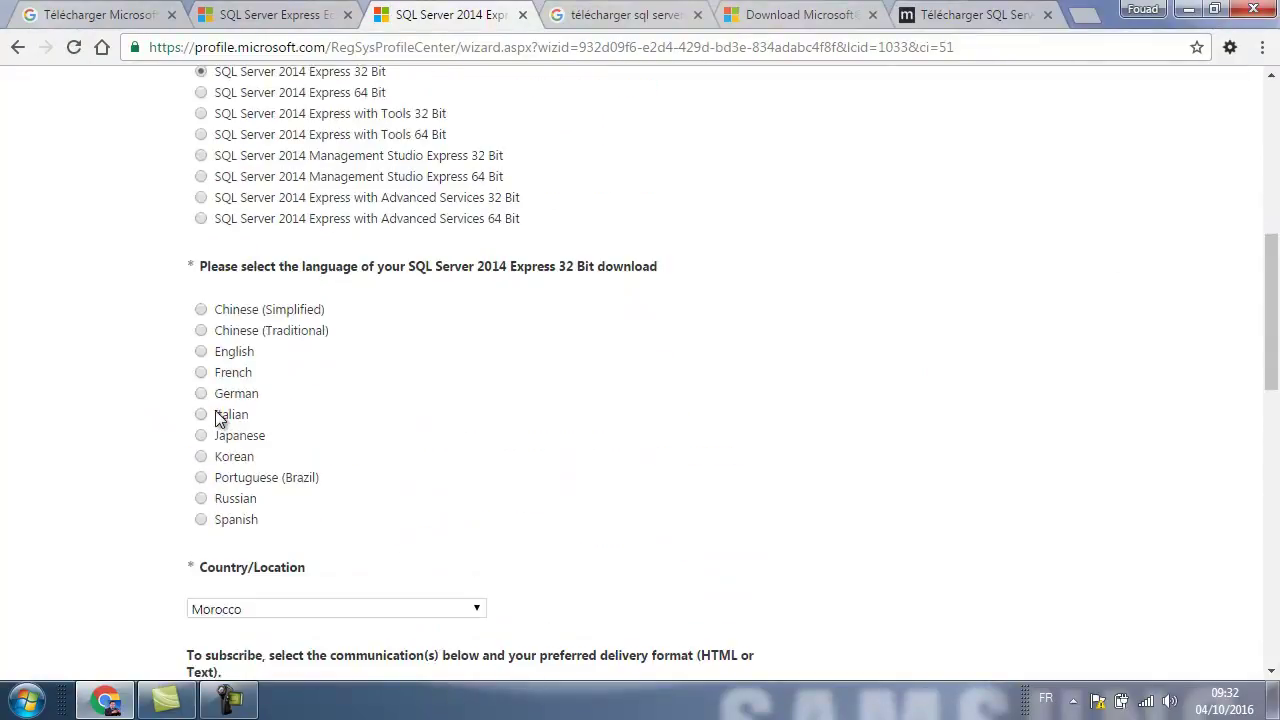
left_click(201, 372)
scroll(165, 410, "down", 1)
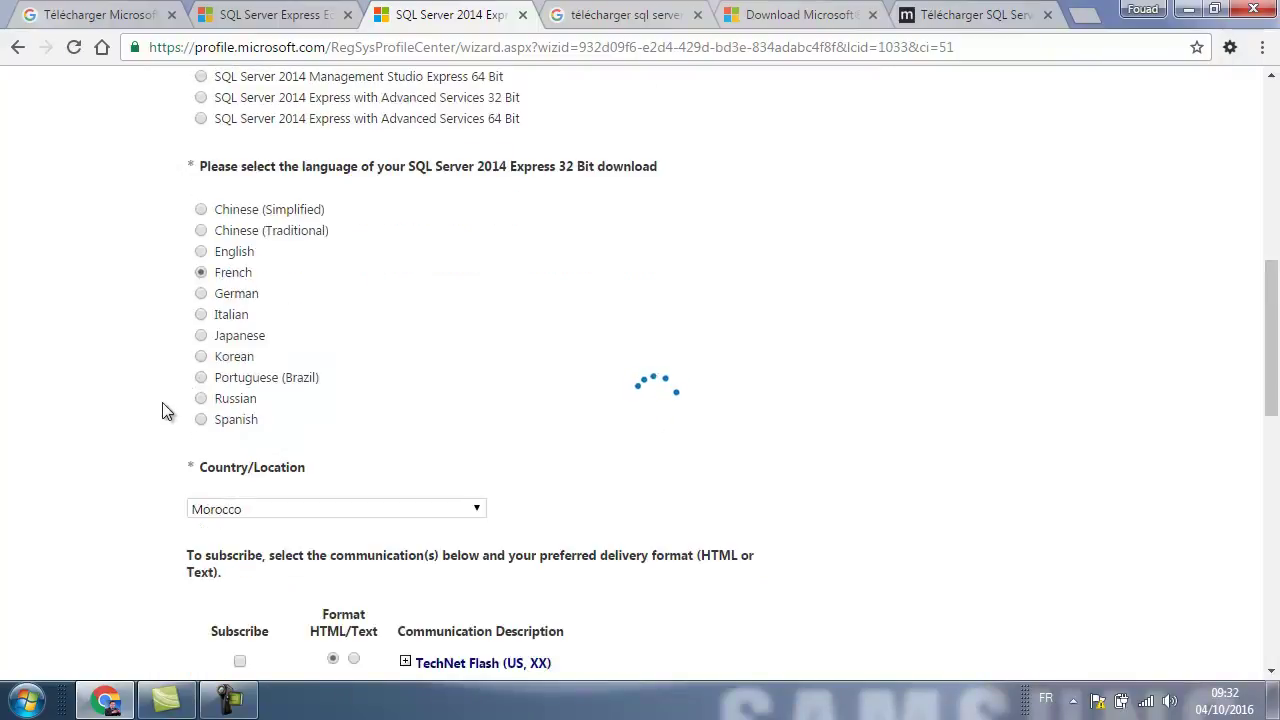
scroll(165, 410, "down", 2)
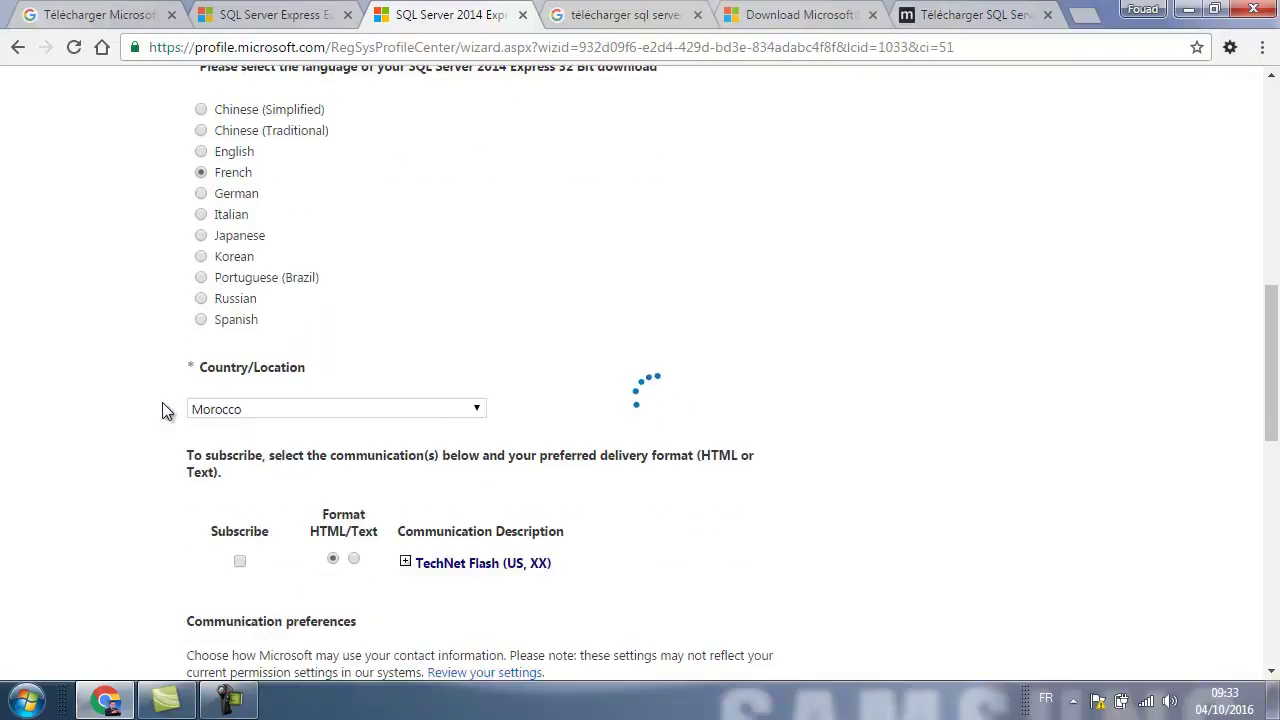
Keep Morocco as the country, opt in to Microsoft emails, and submit to start the download.
left_click(408, 305)
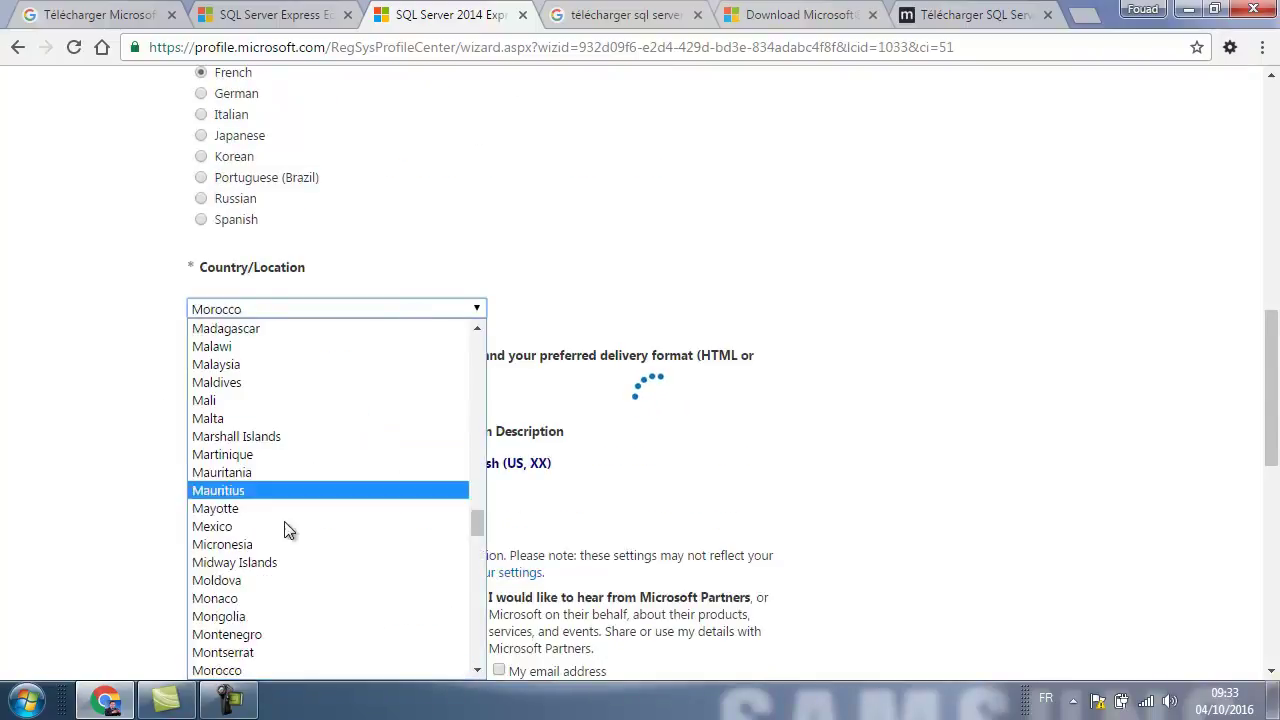
left_click(236, 672)
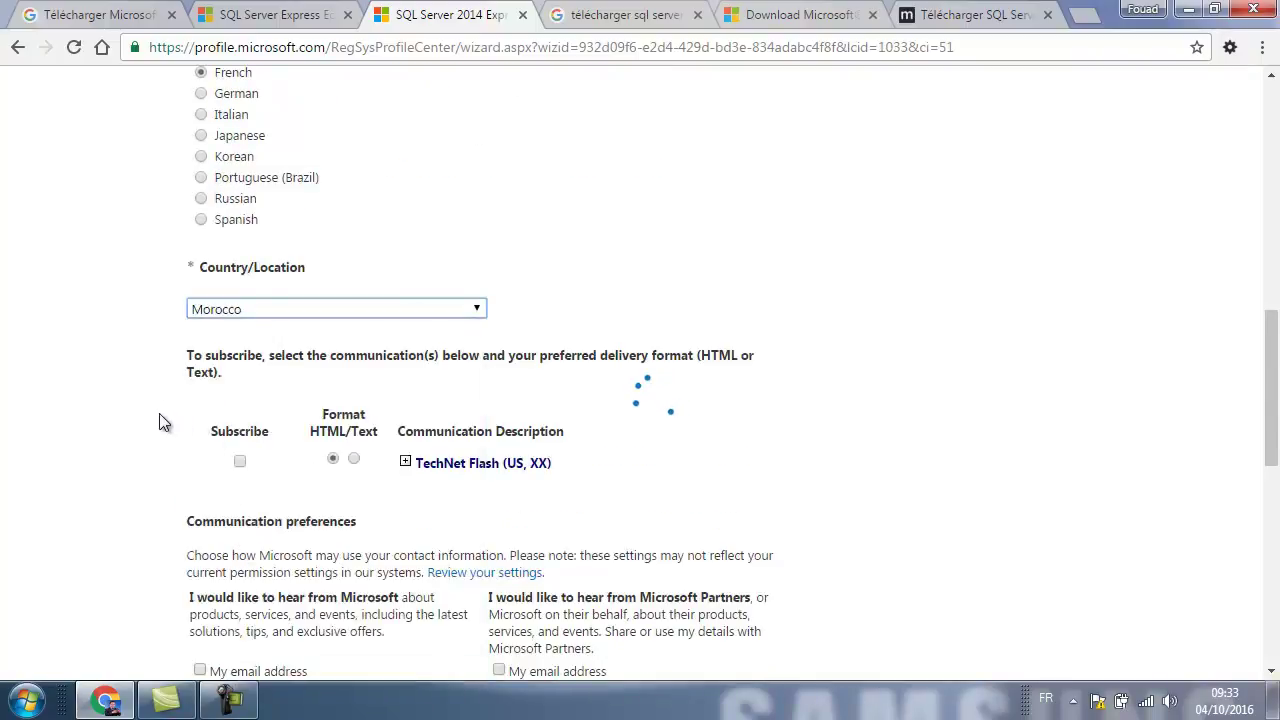
scroll(159, 413, "down", 2)
scroll(159, 421, "down", 1)
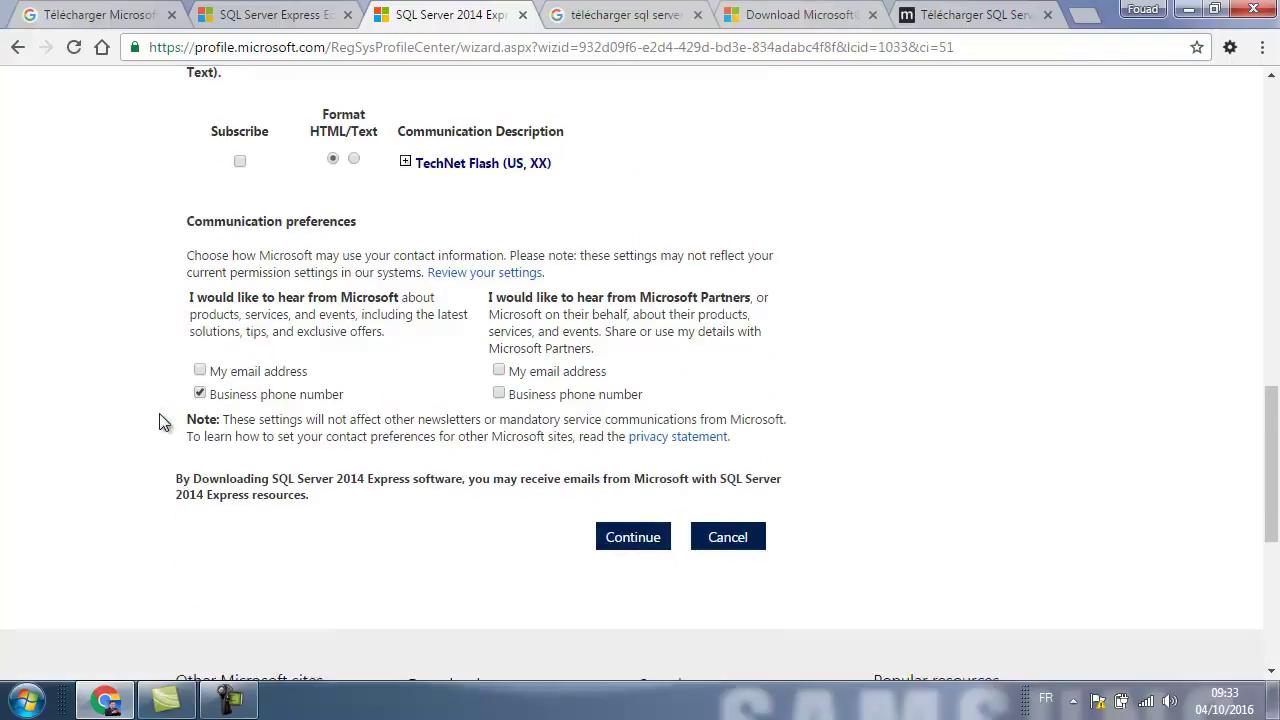
left_click(200, 371)
scroll(197, 400, "down", 1)
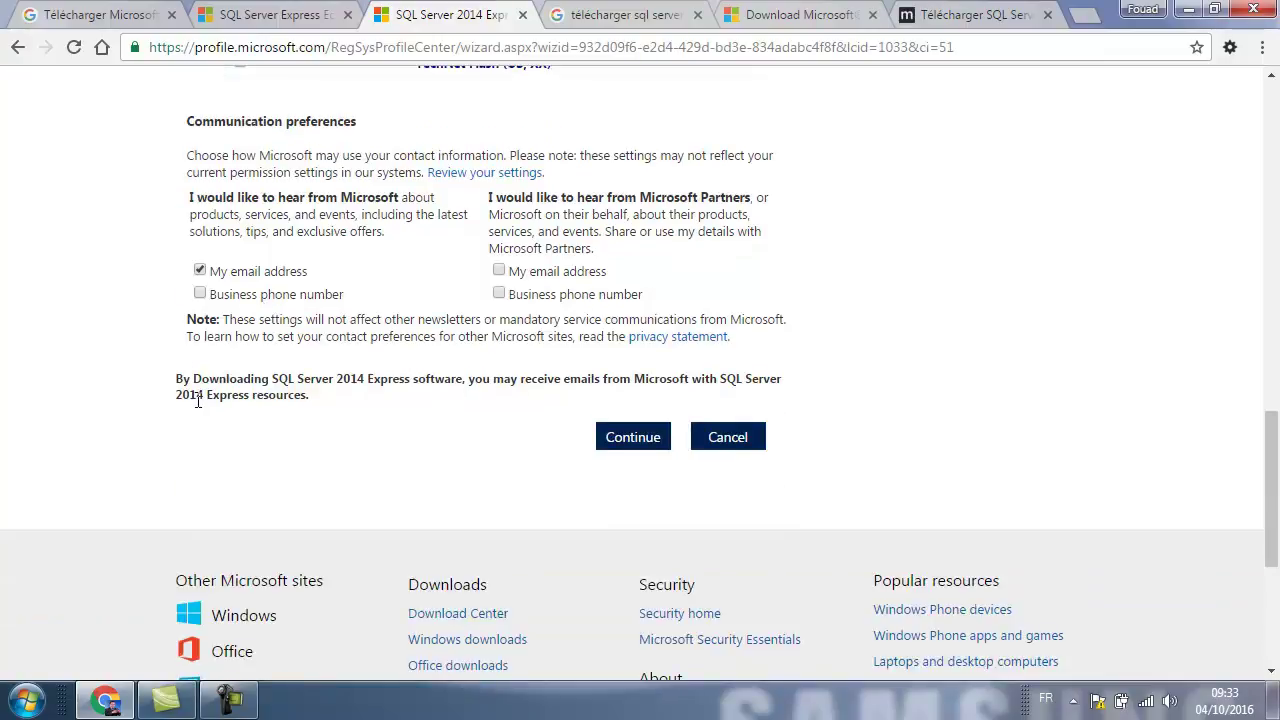
left_click(628, 446)
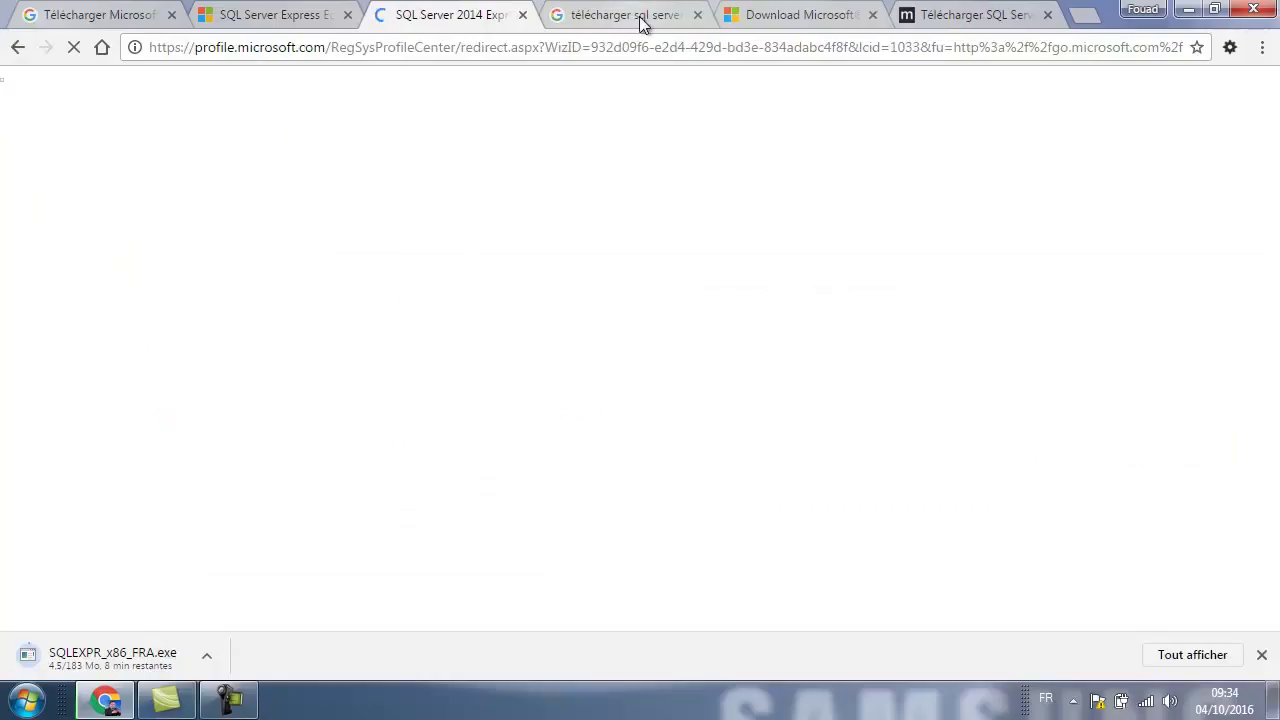
Go to the Management Studio Express download page and keep Français as the language.
left_click(632, 22)
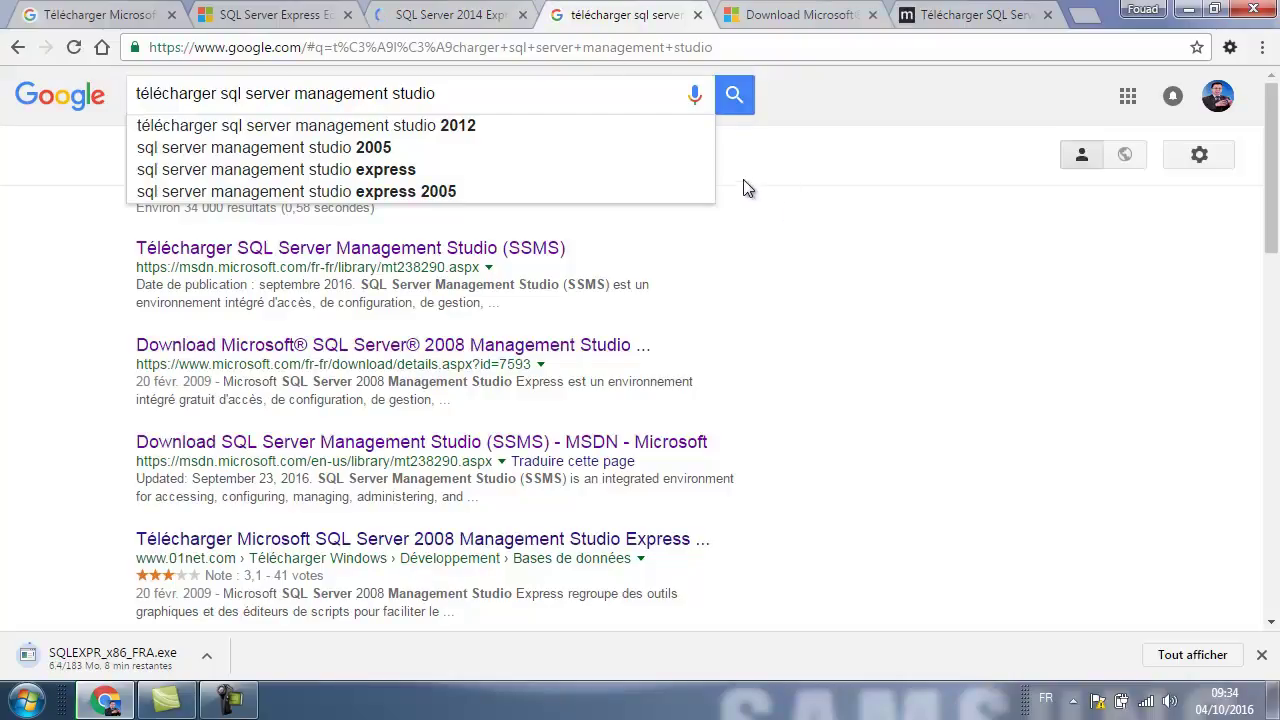
left_click(770, 16)
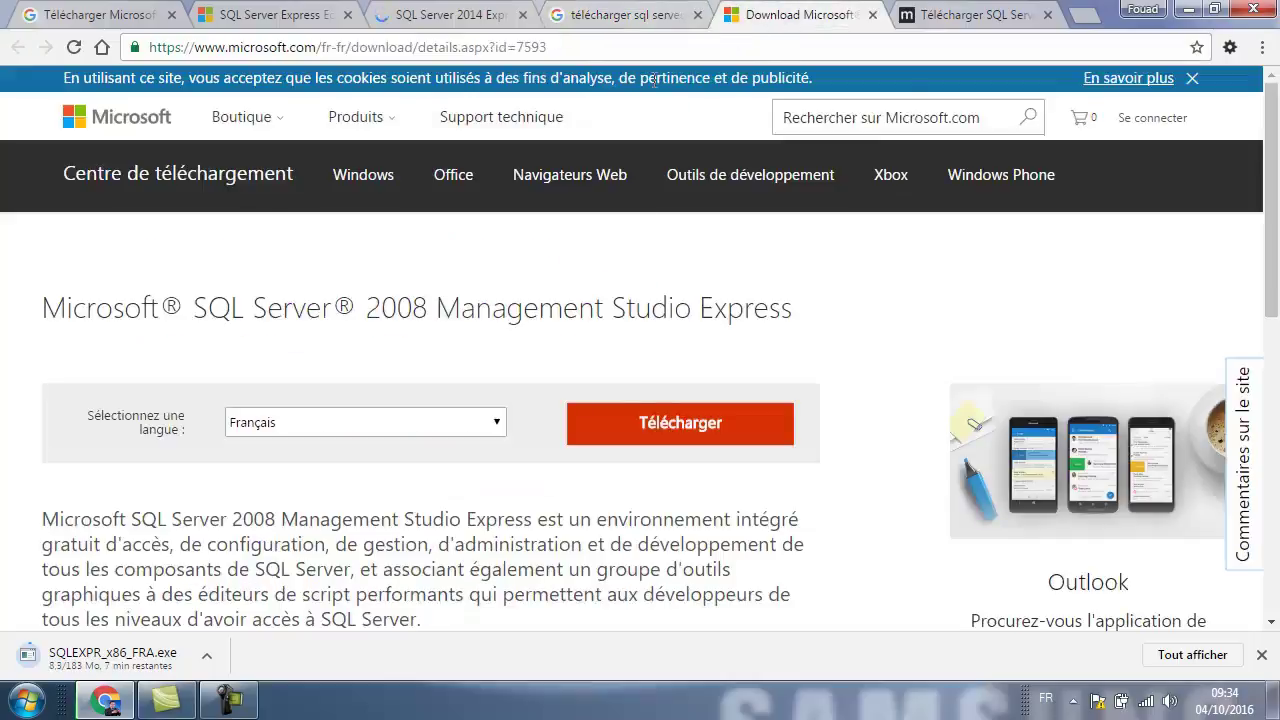
scroll(297, 340, "down", 1)
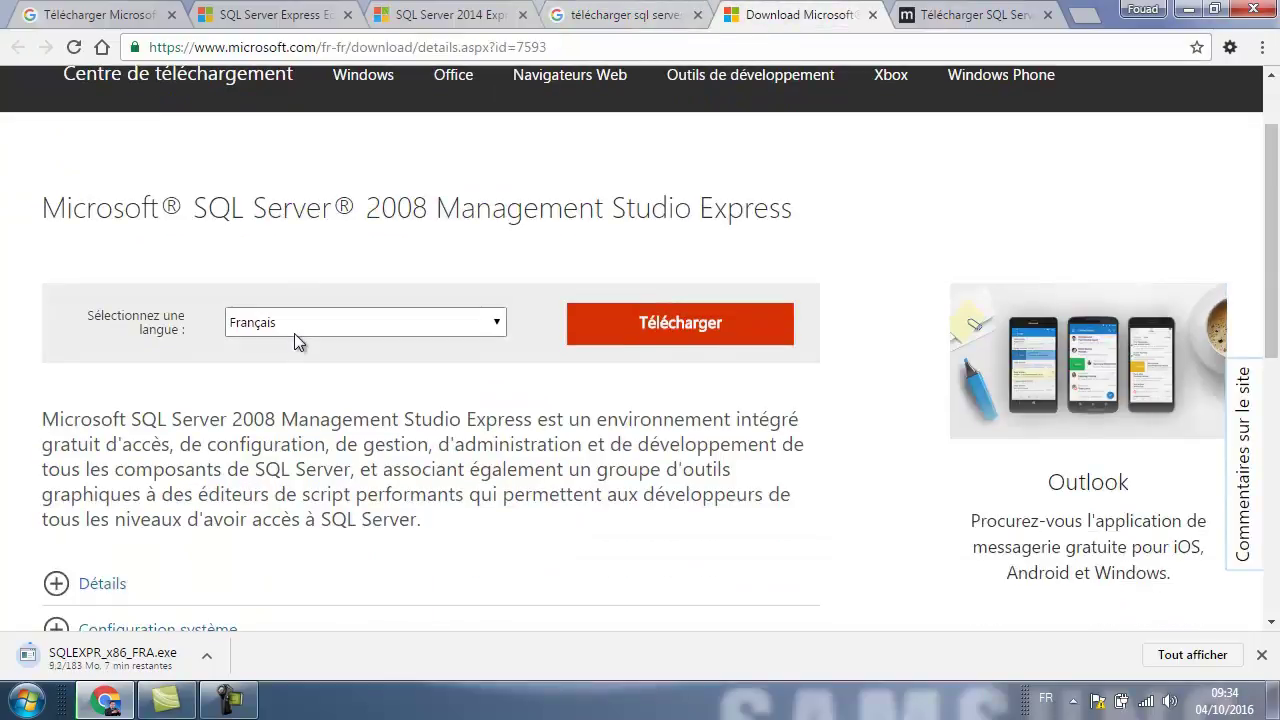
left_click(318, 322)
left_click(318, 322)
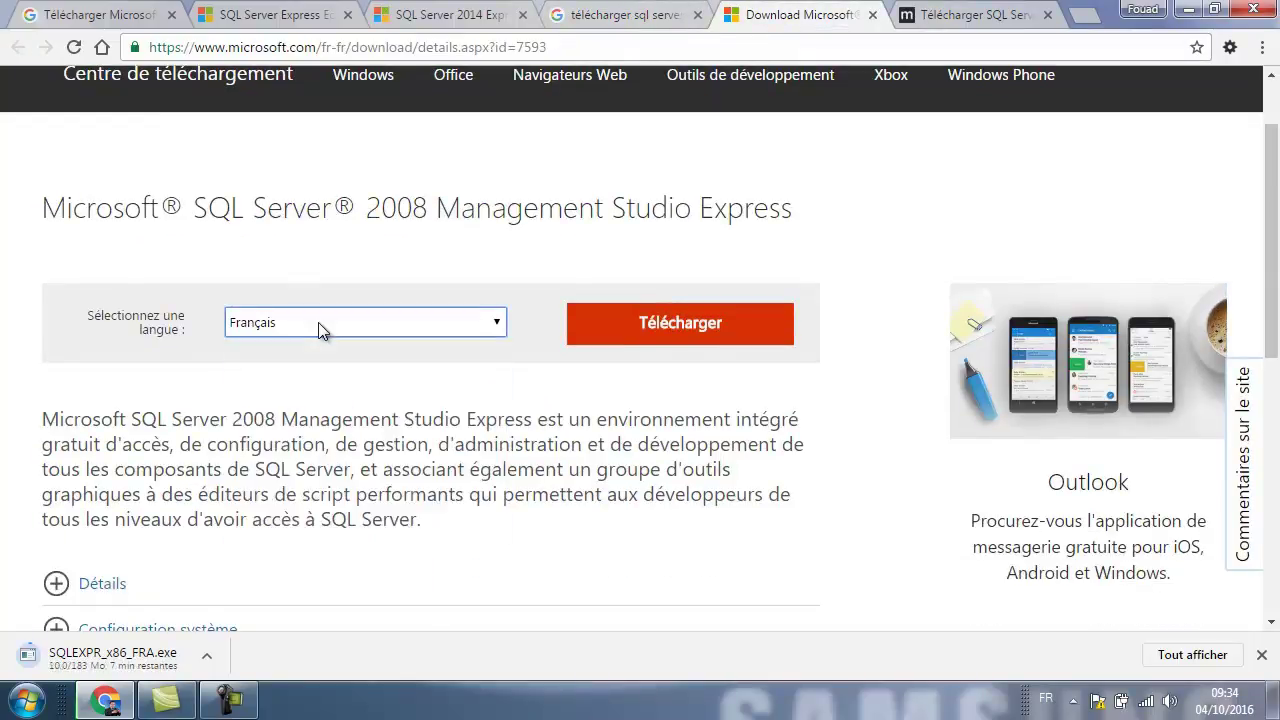
Choose SQLManagementStudio_x86_FRA.exe and start its download.
left_click(640, 322)
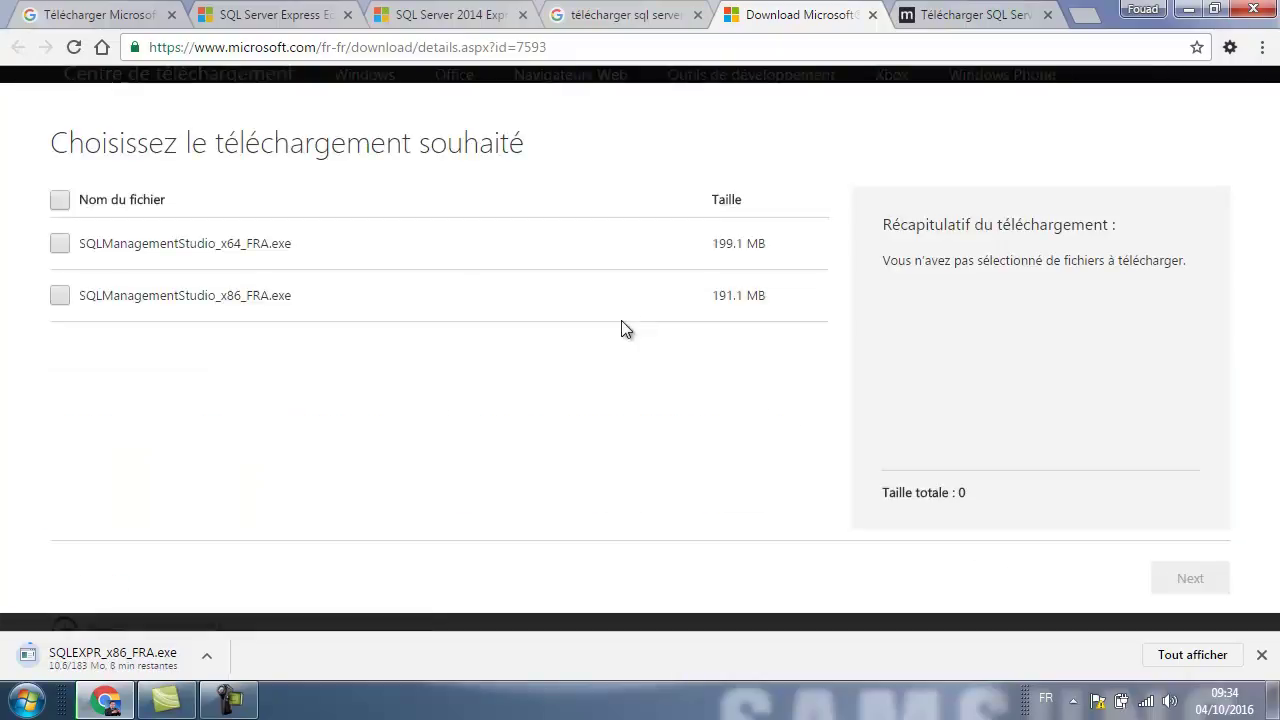
left_click(59, 297)
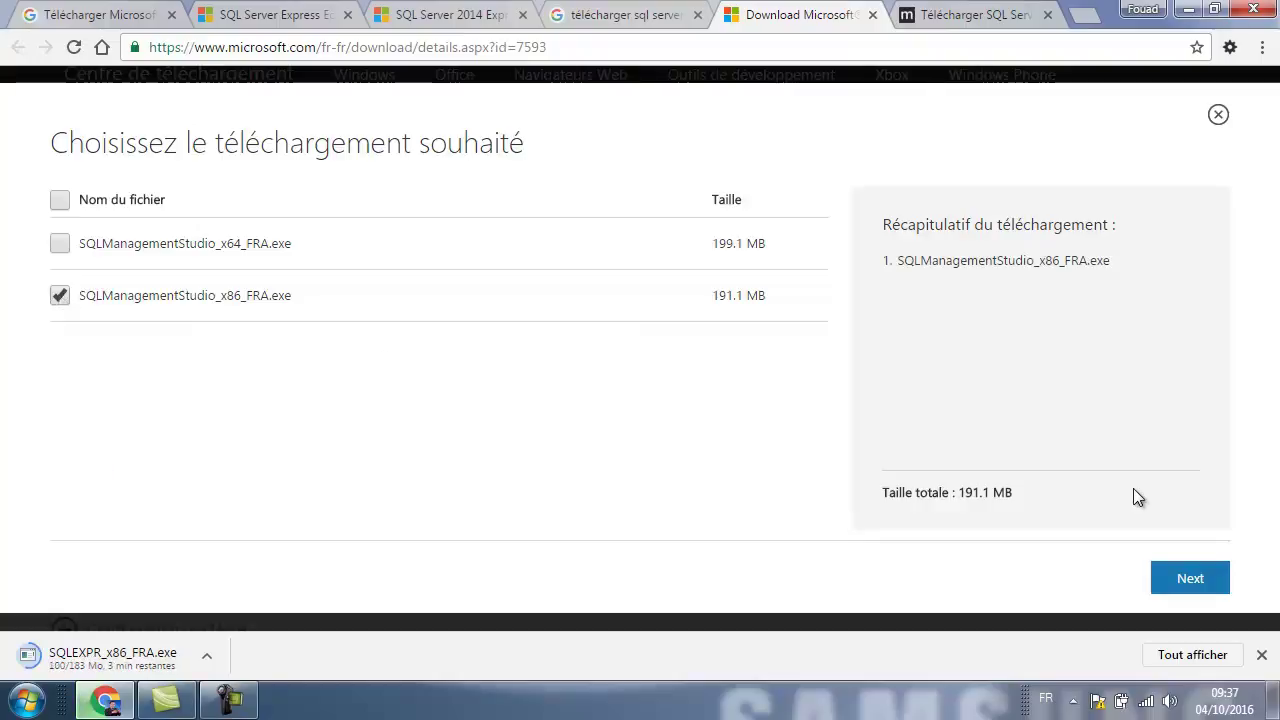
left_click(1178, 582)
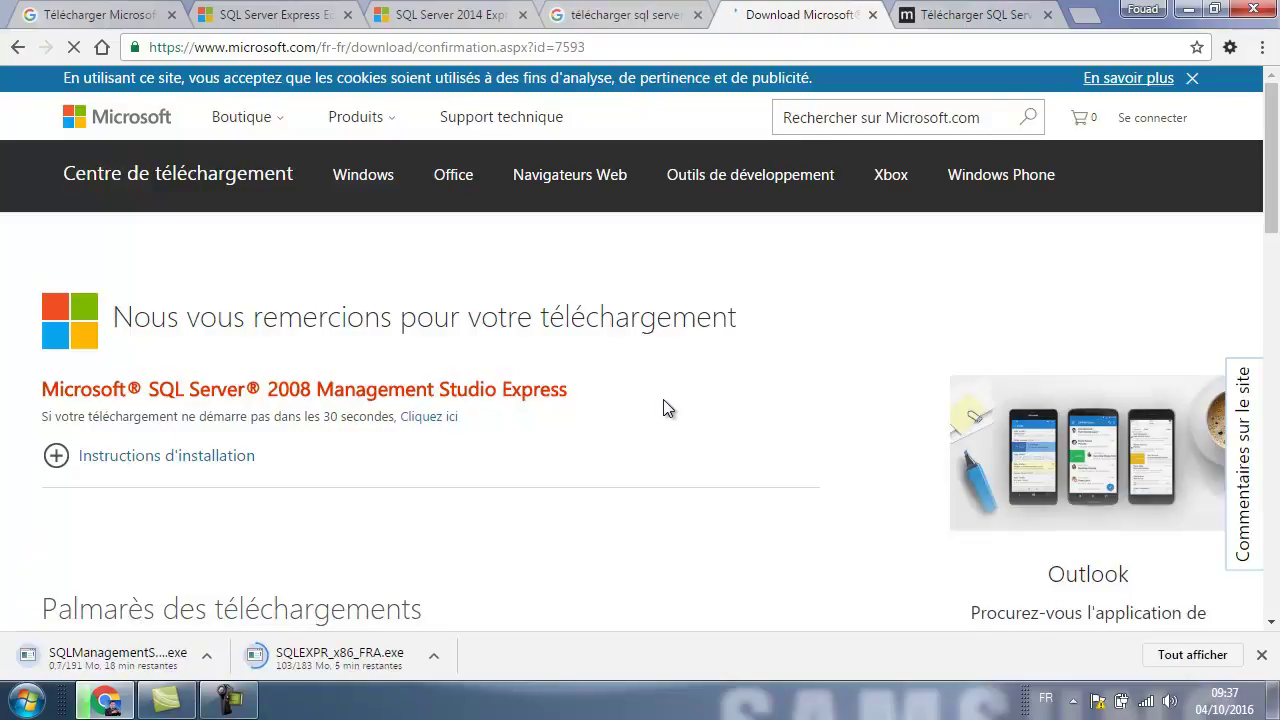
scroll(668, 408, "down", 1)
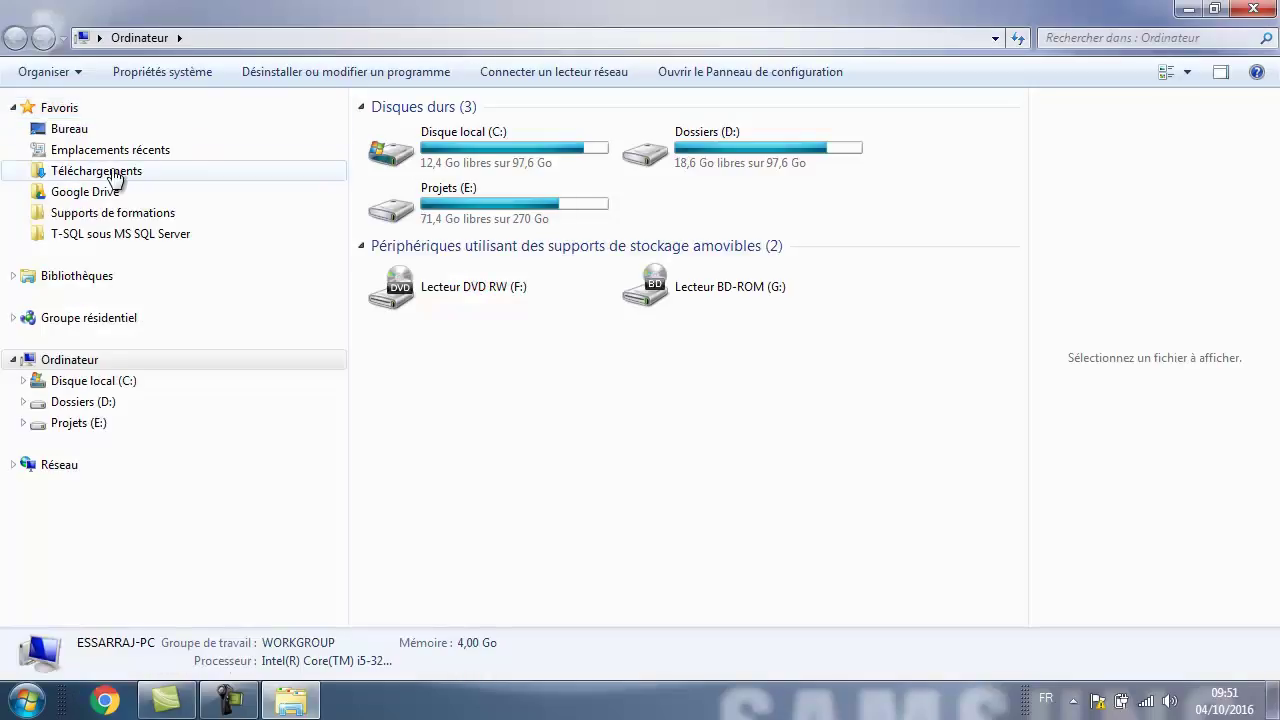
Run SQLEXPR_x86_FRA.exe from Téléchargements, extracting to the default folder.
left_click(113, 176)
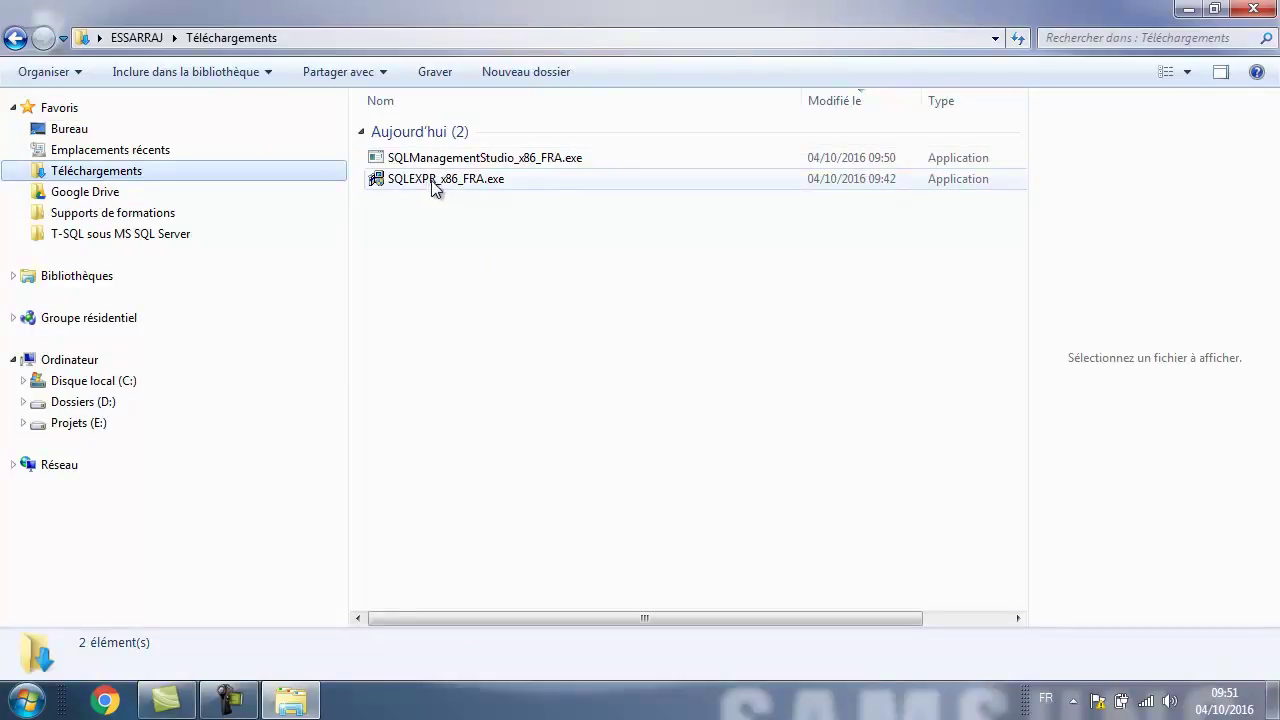
double_click(423, 183)
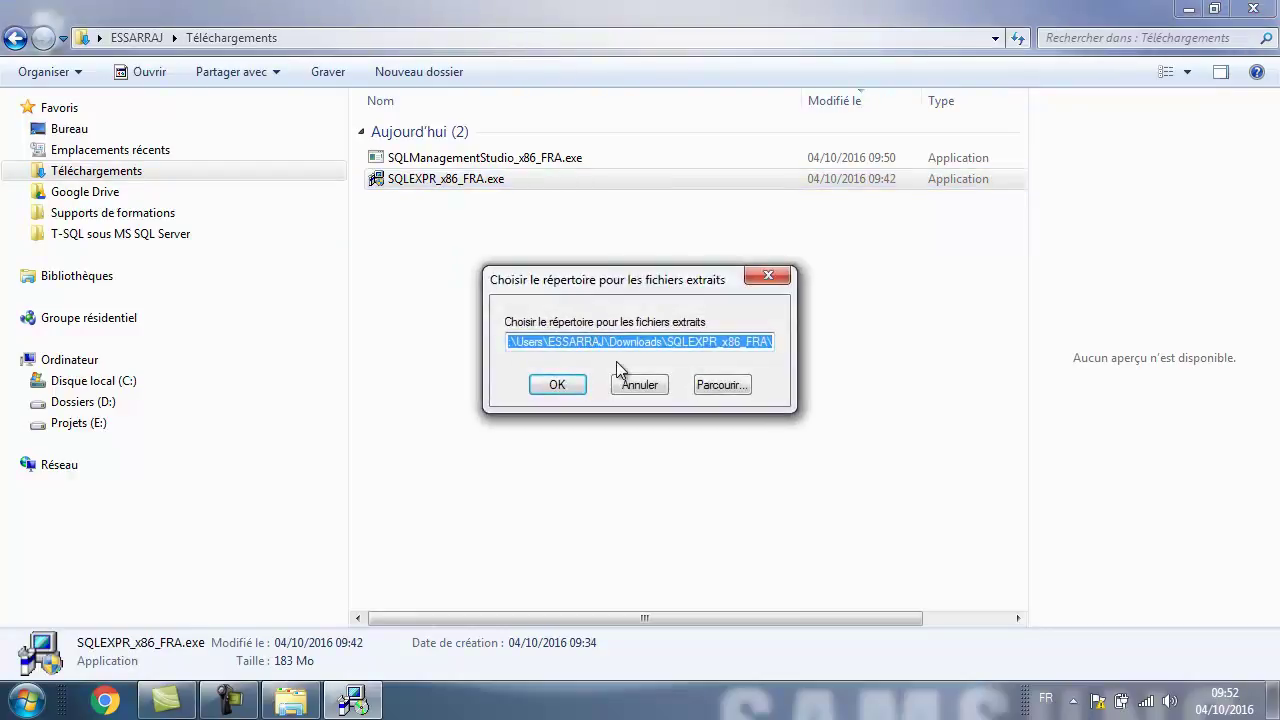
left_click(558, 389)
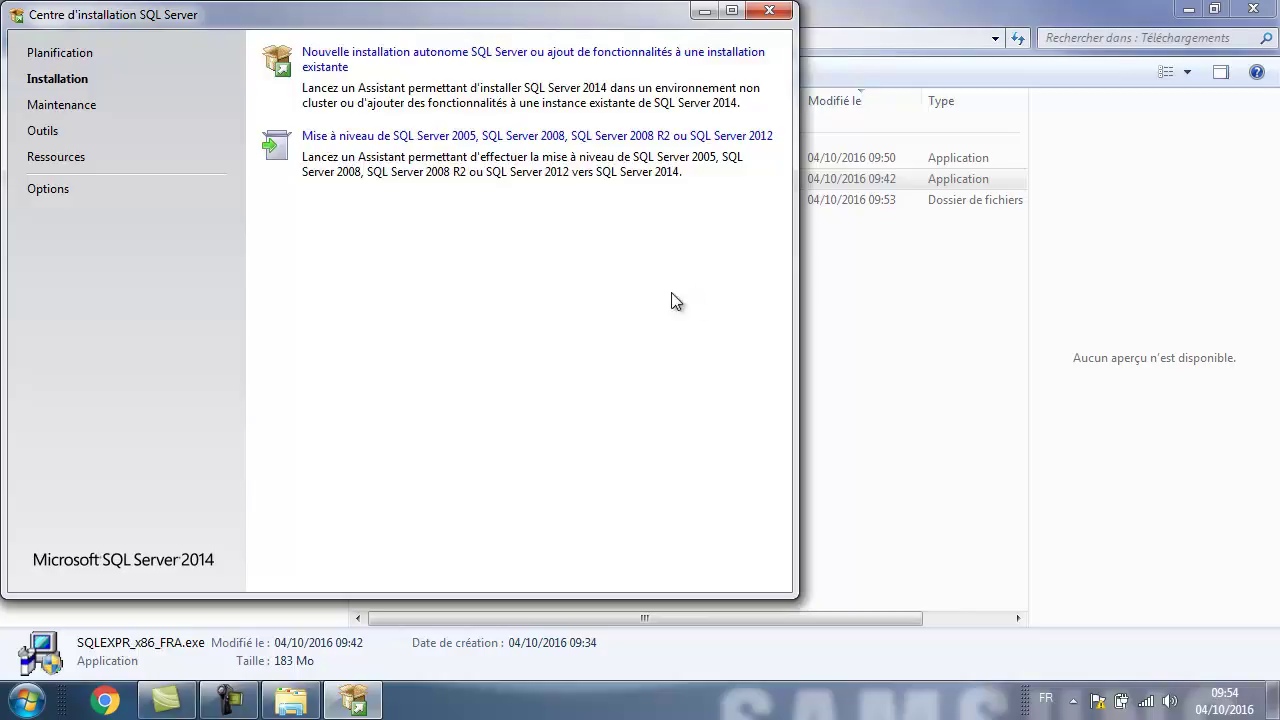
Start a new standalone install, accepting the licence, default features, SQLExpress instance and service accounts.
left_click(433, 57)
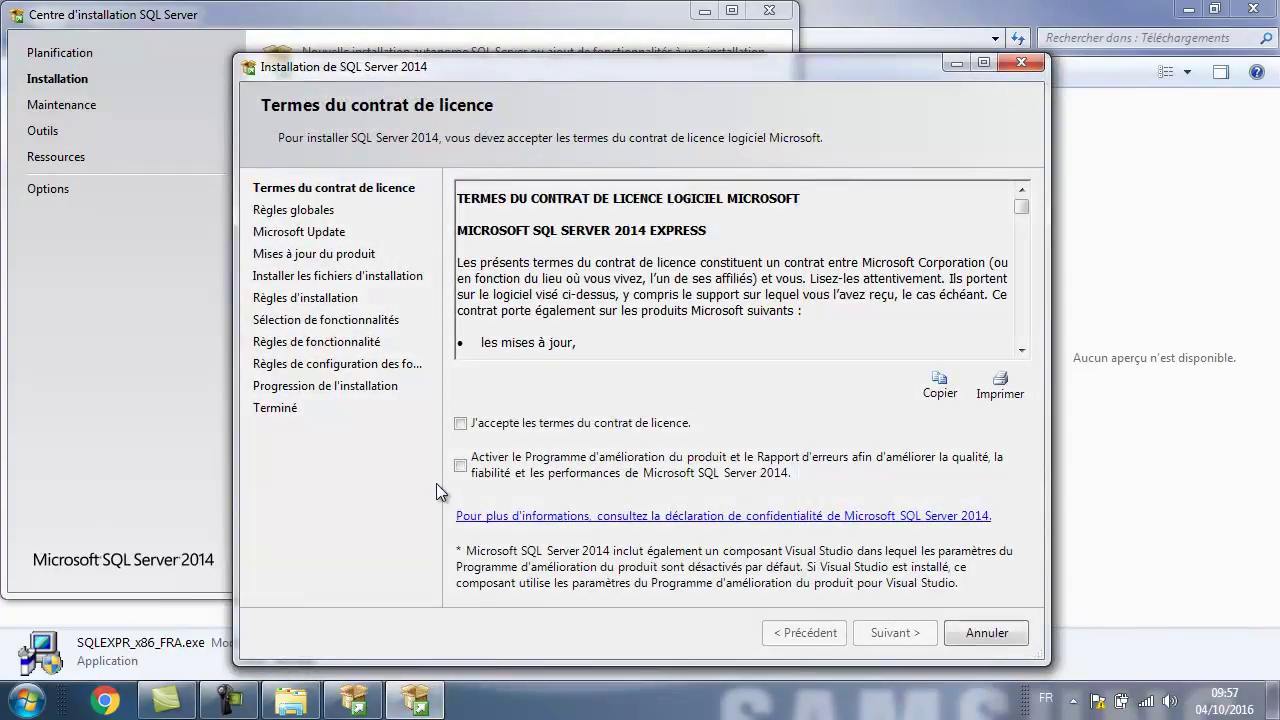
left_click(461, 424)
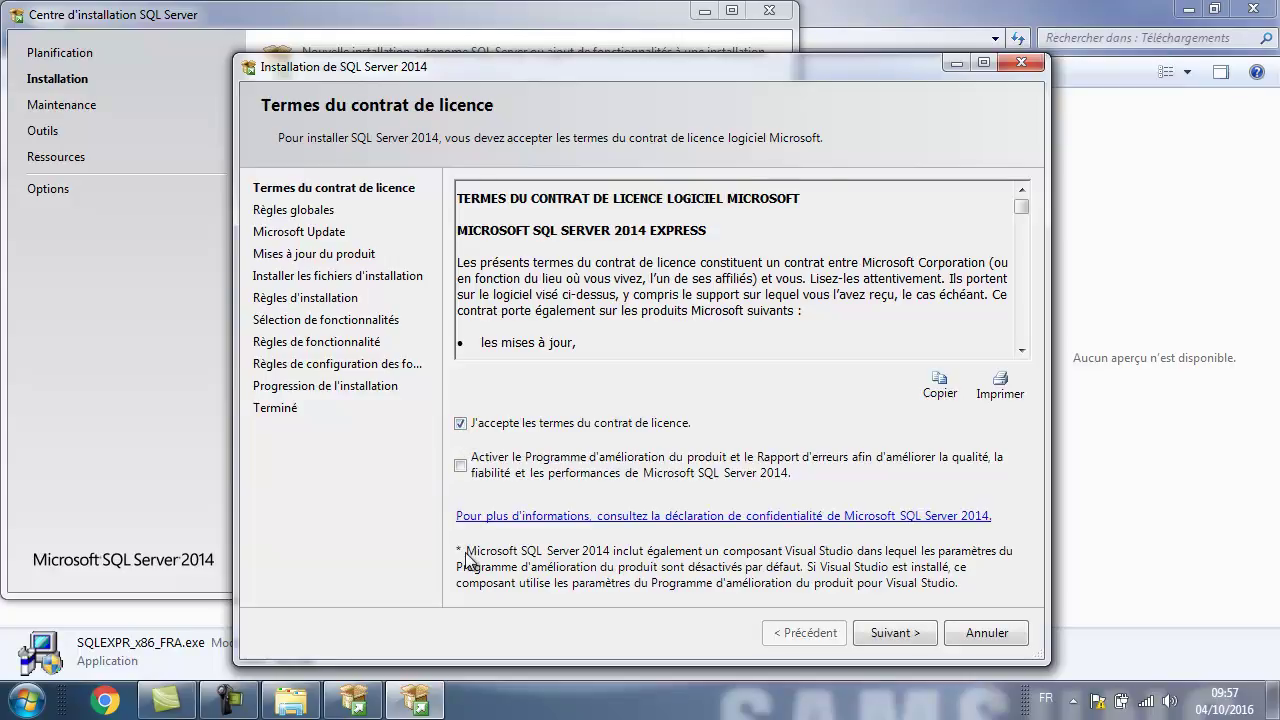
left_click(869, 634)
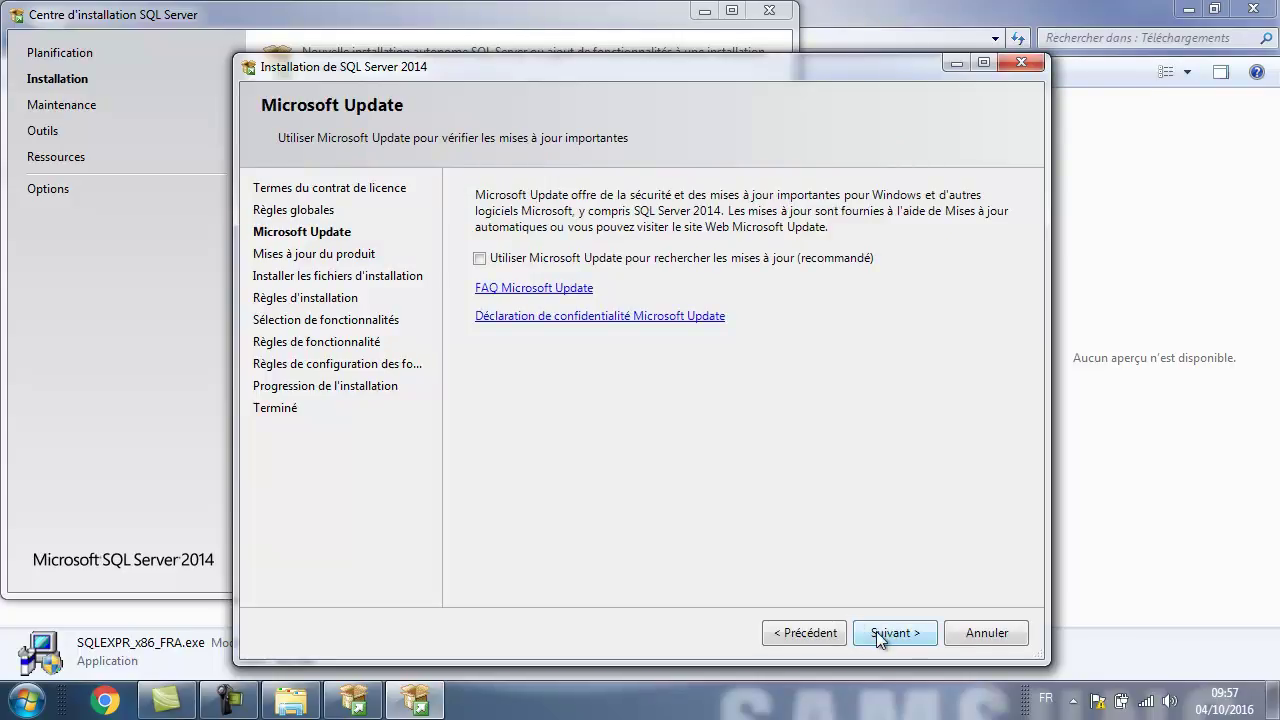
left_click(875, 631)
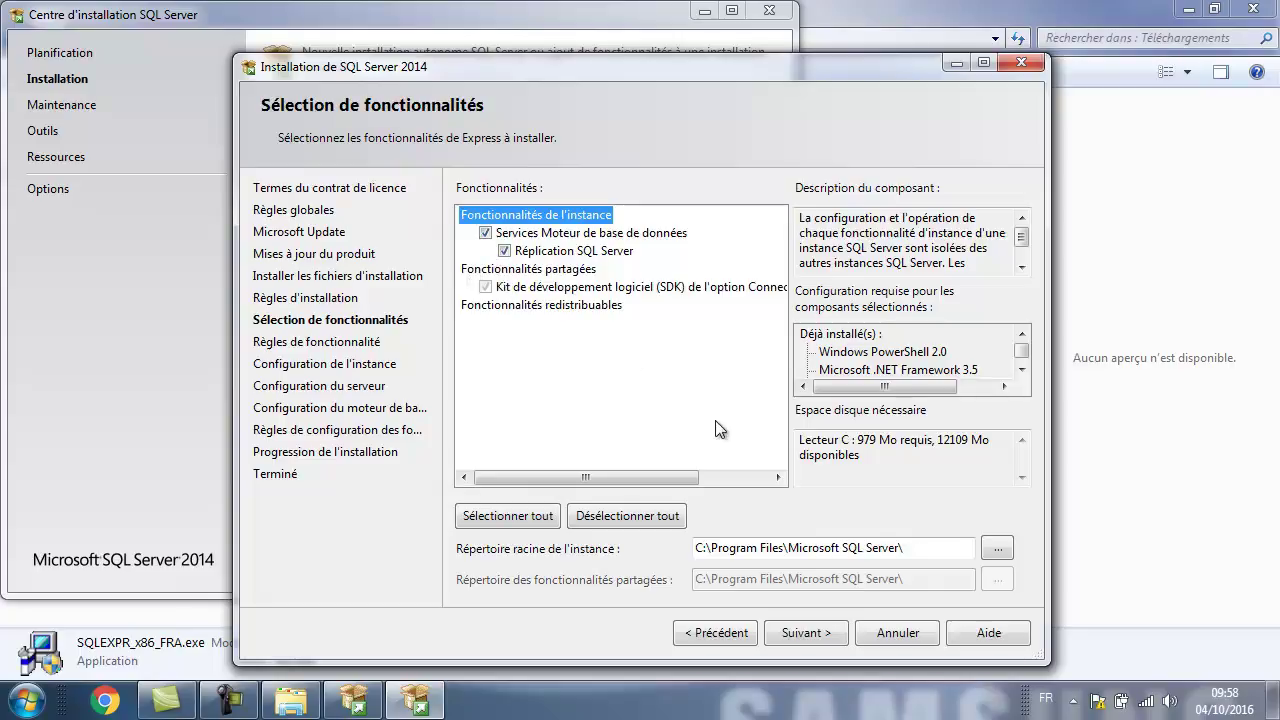
left_click(783, 633)
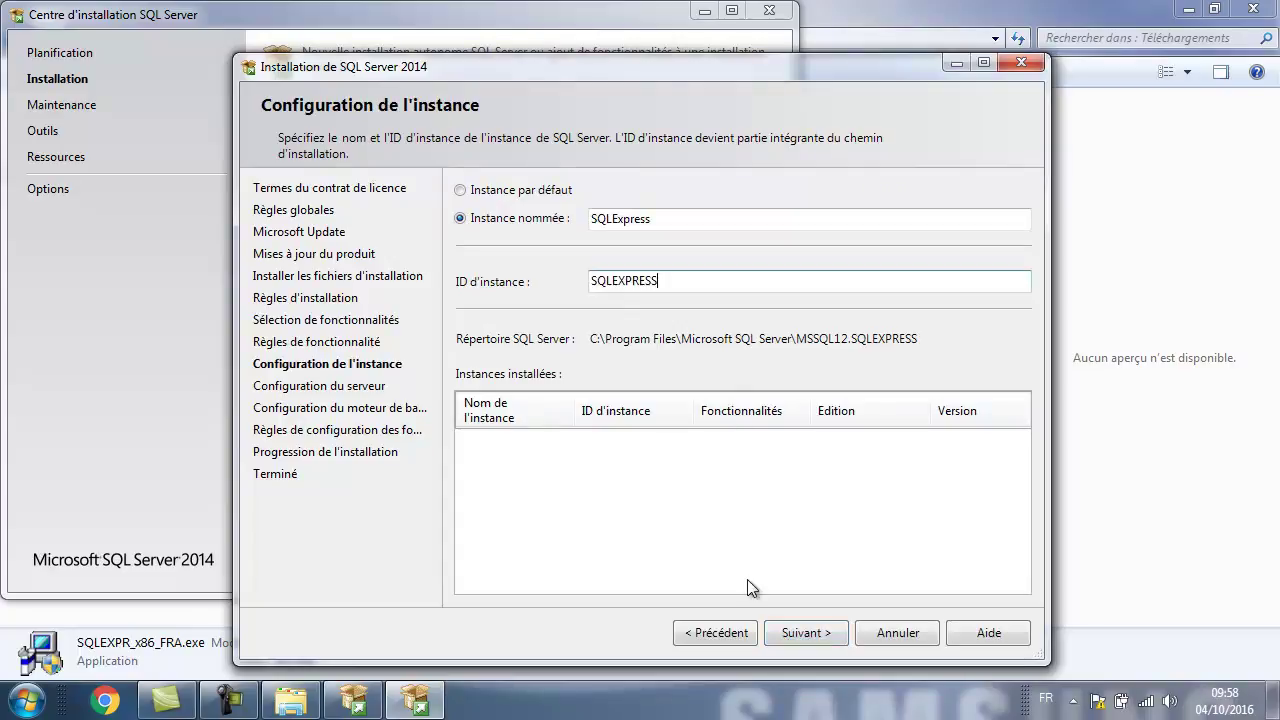
left_click(806, 632)
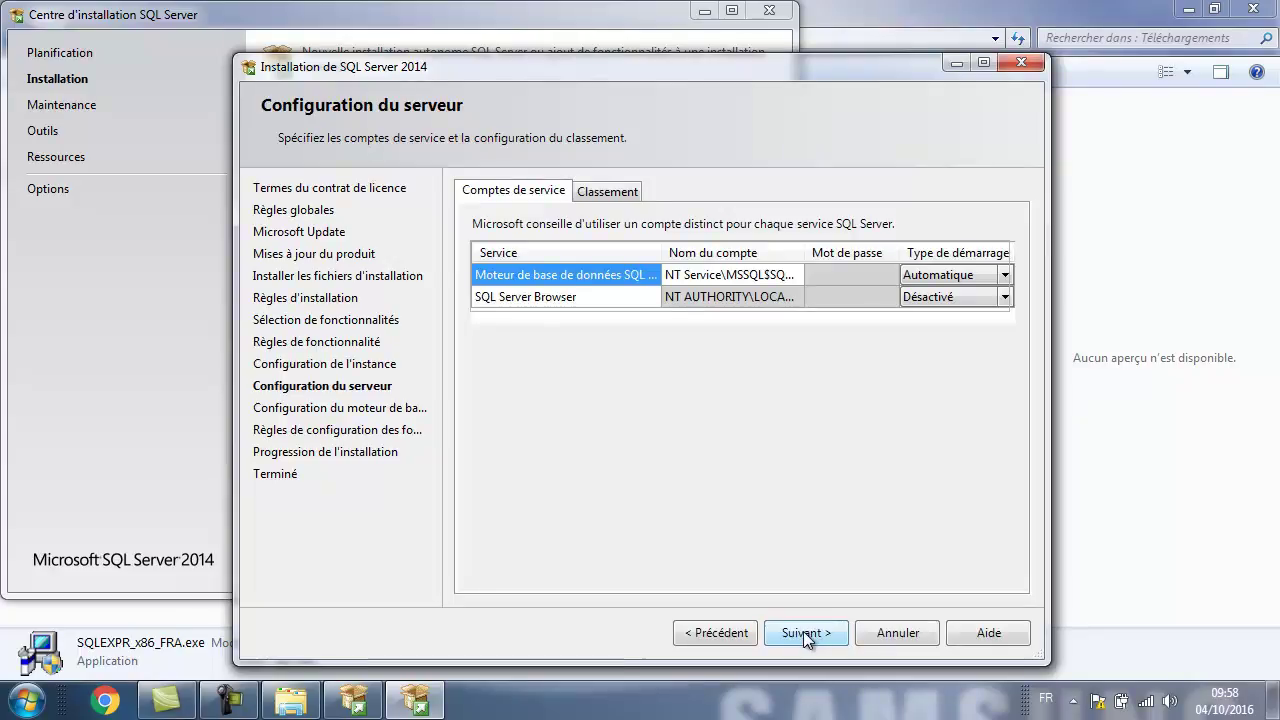
left_click(803, 631)
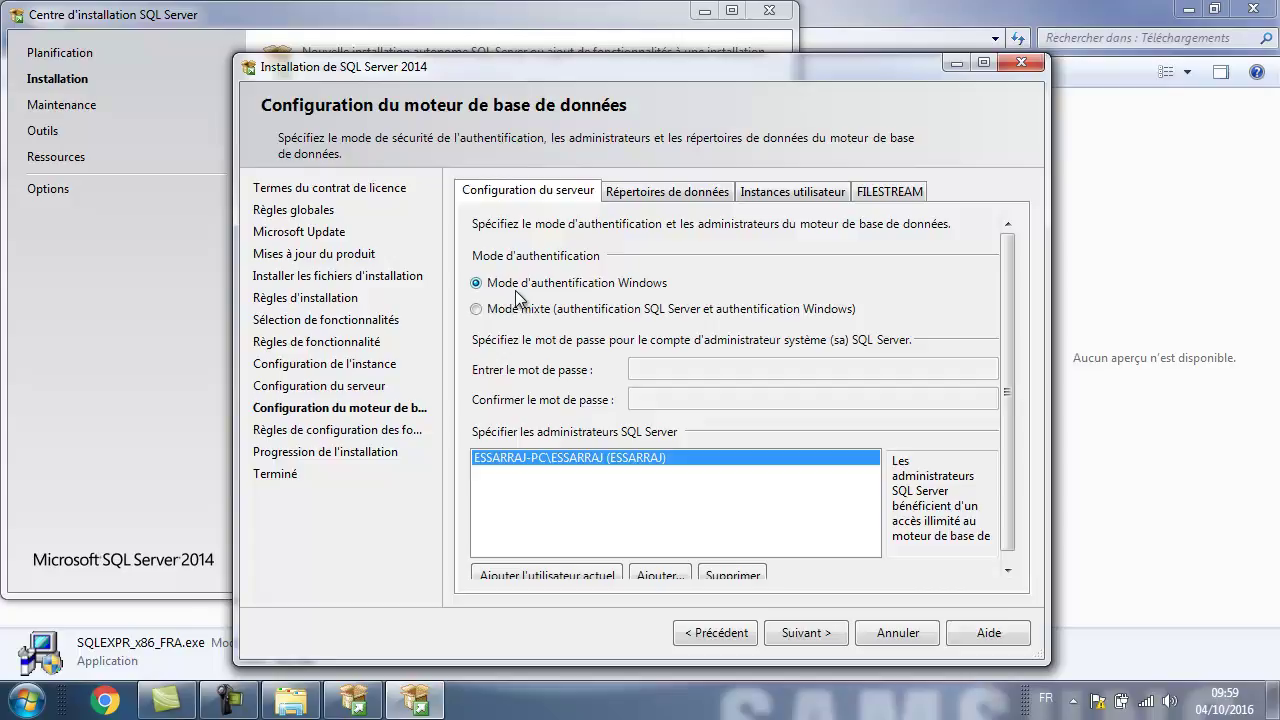
Switch to mixed authentication mode and enter and confirm the sa password.
left_click(487, 311)
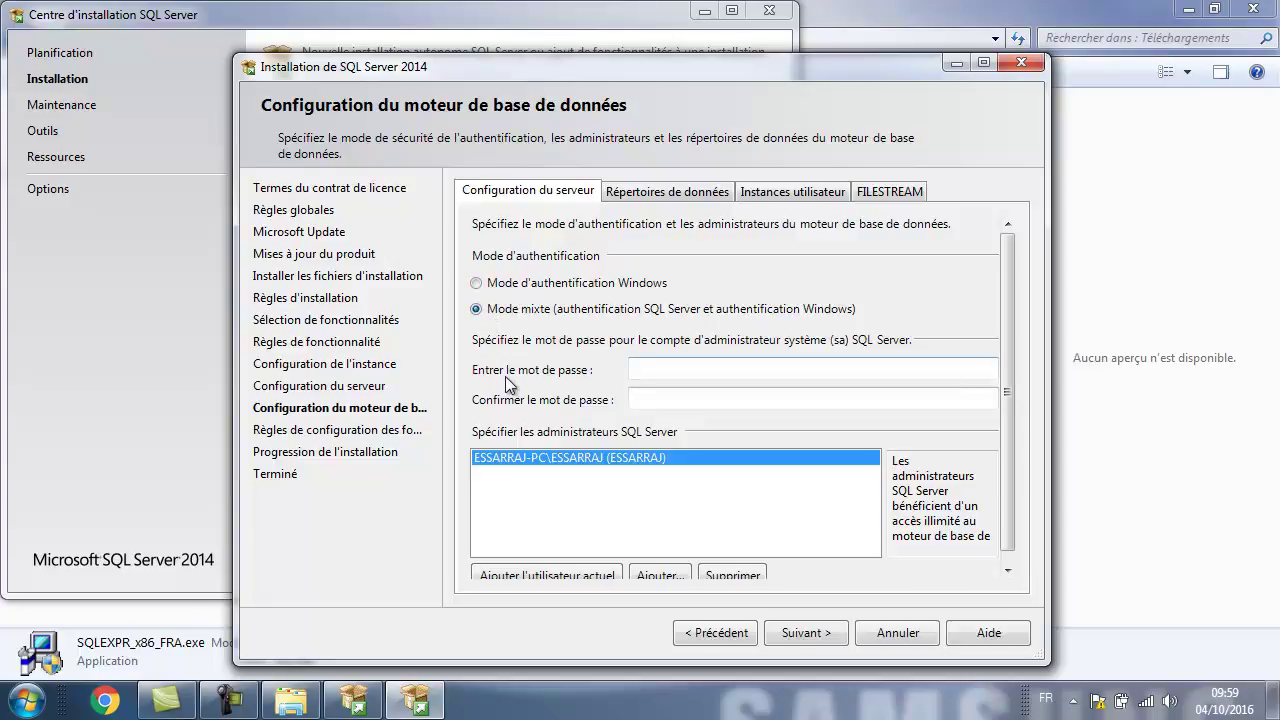
left_click(651, 369)
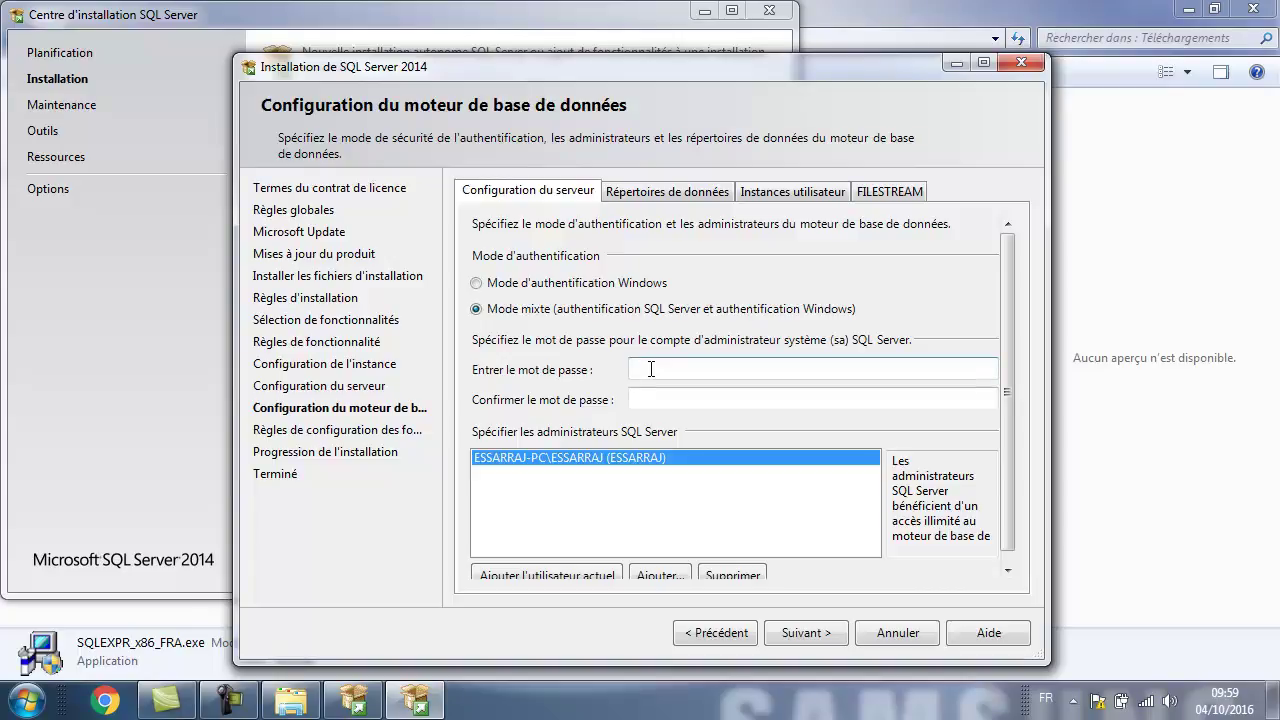
type("********")
key("Tab")
type("*******")
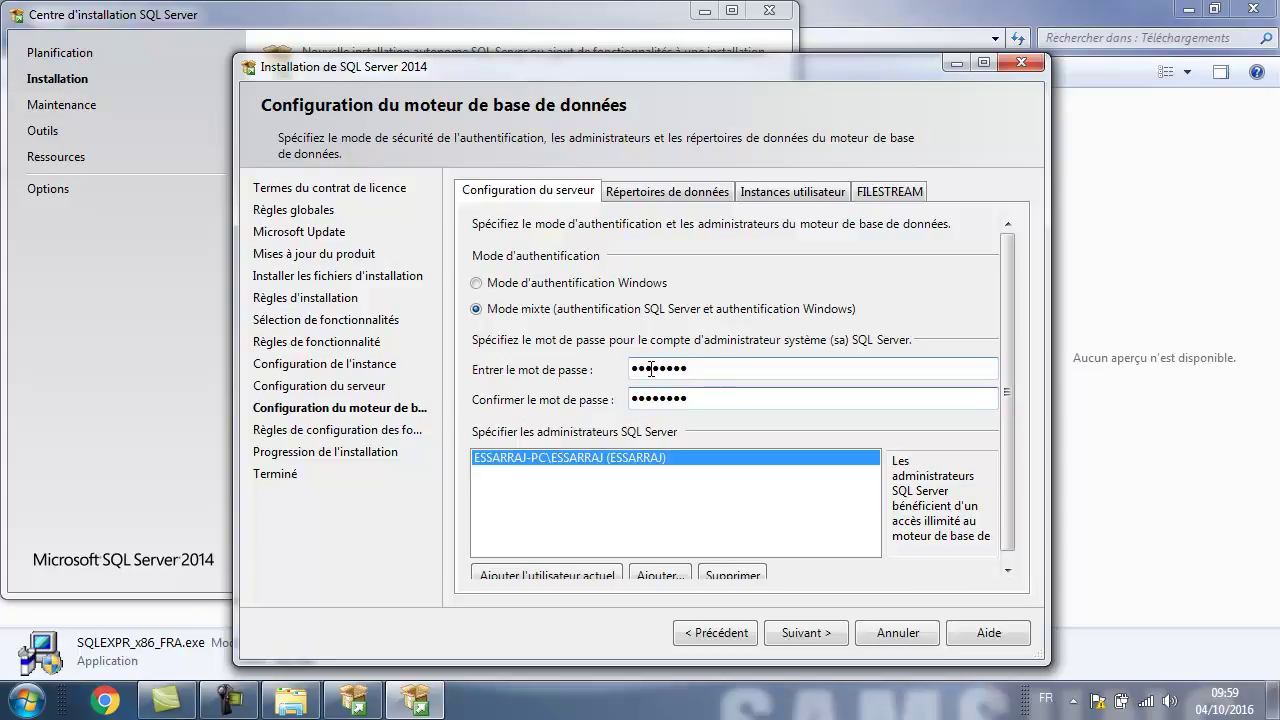
Complete the installation, then close Setup and the Installation Center.
left_click(814, 635)
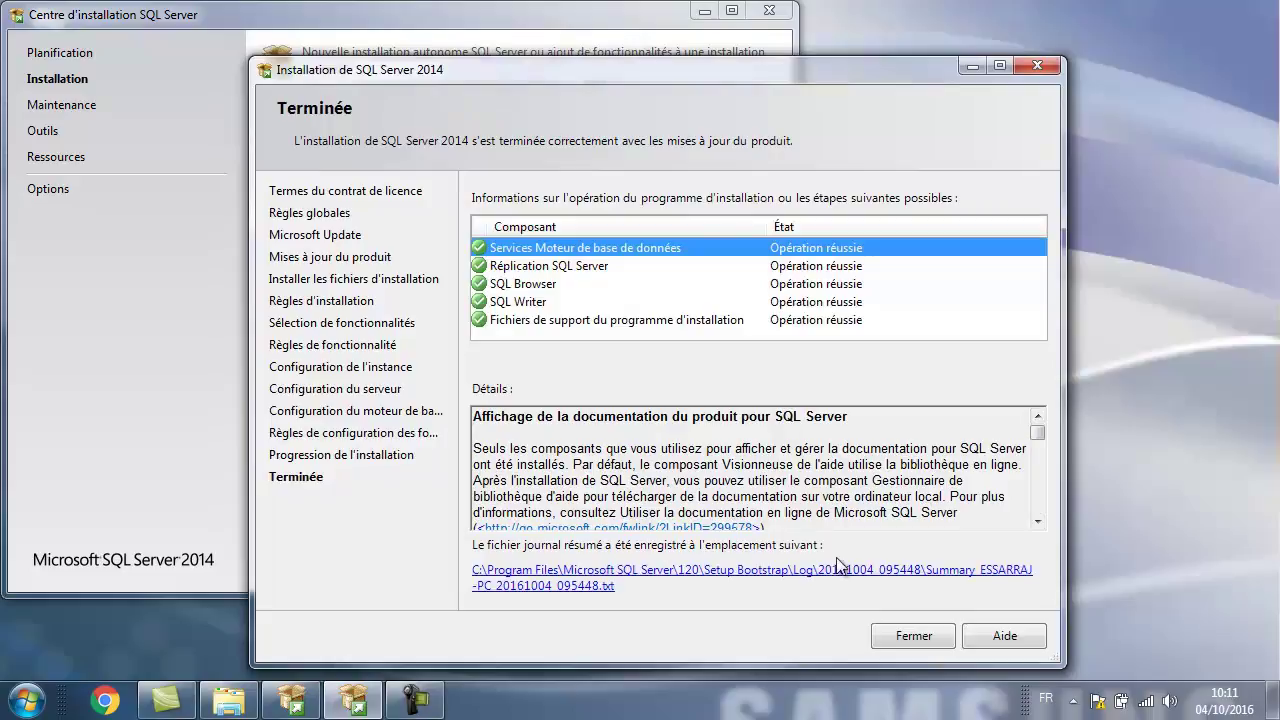
left_click(912, 637)
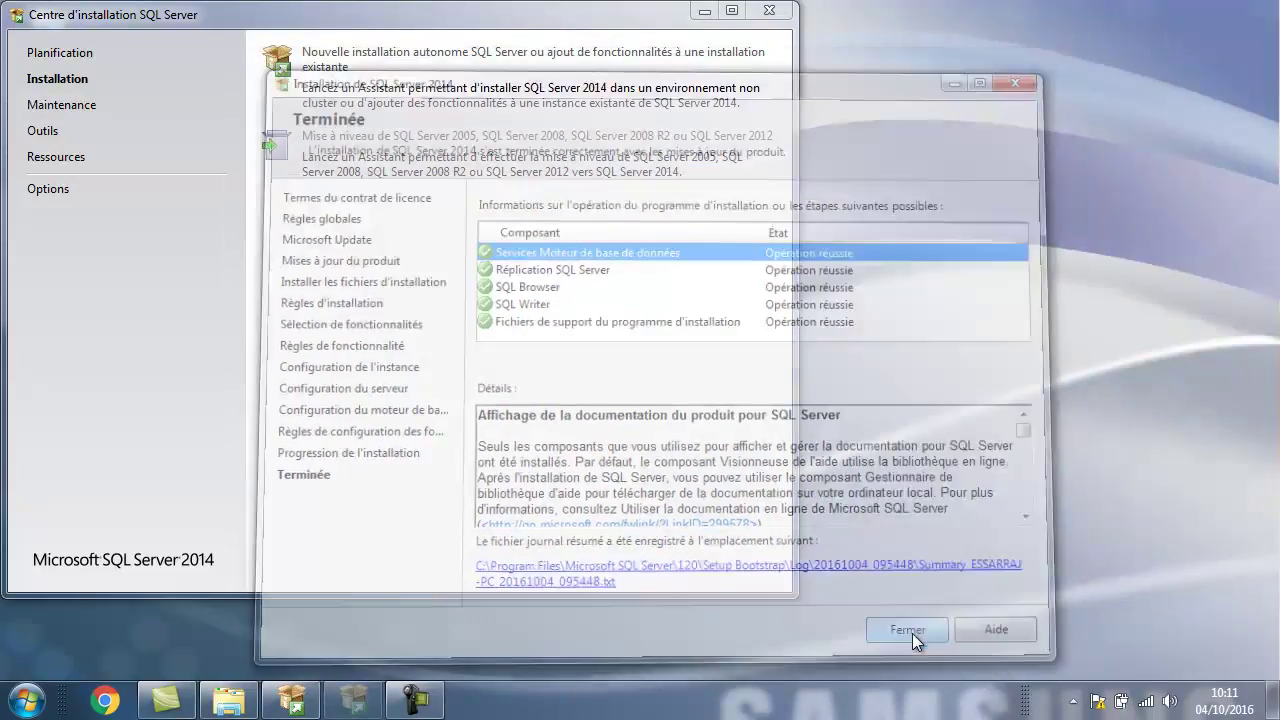
left_click(770, 10)
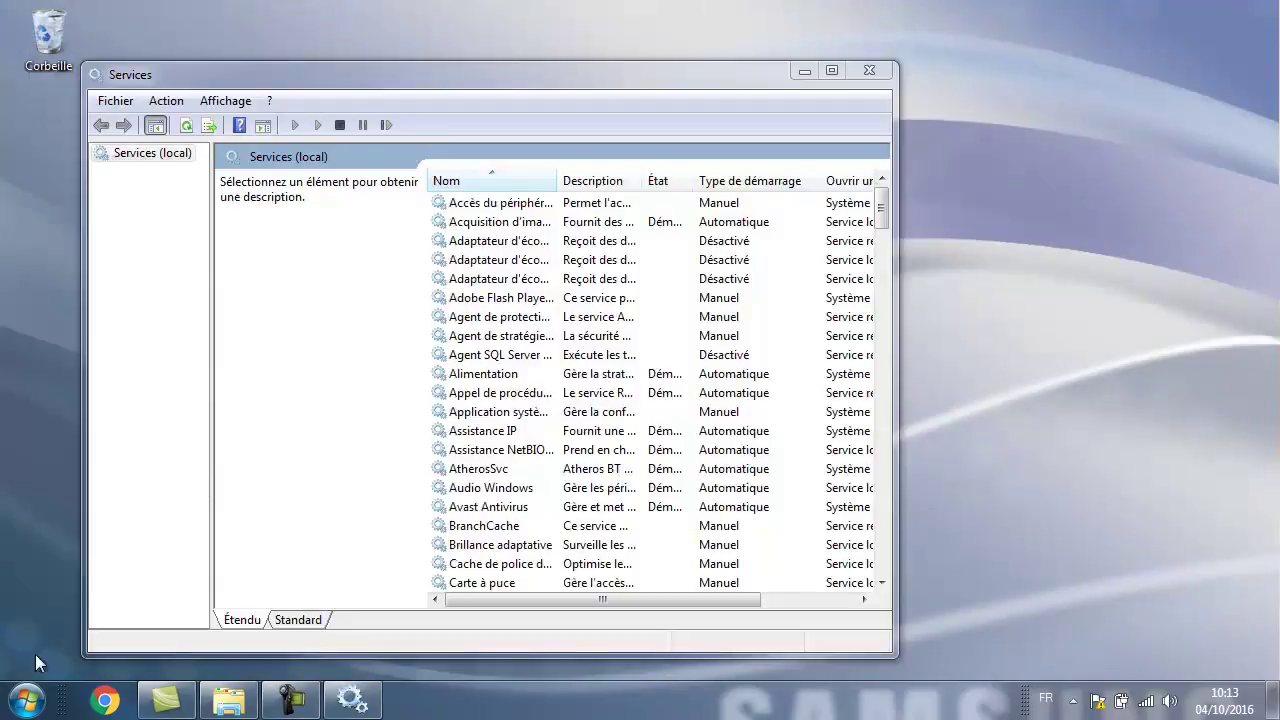
Open the Services list in Computer Management, widening the name column to read full service names.
left_click(27, 700)
right_click(341, 332)
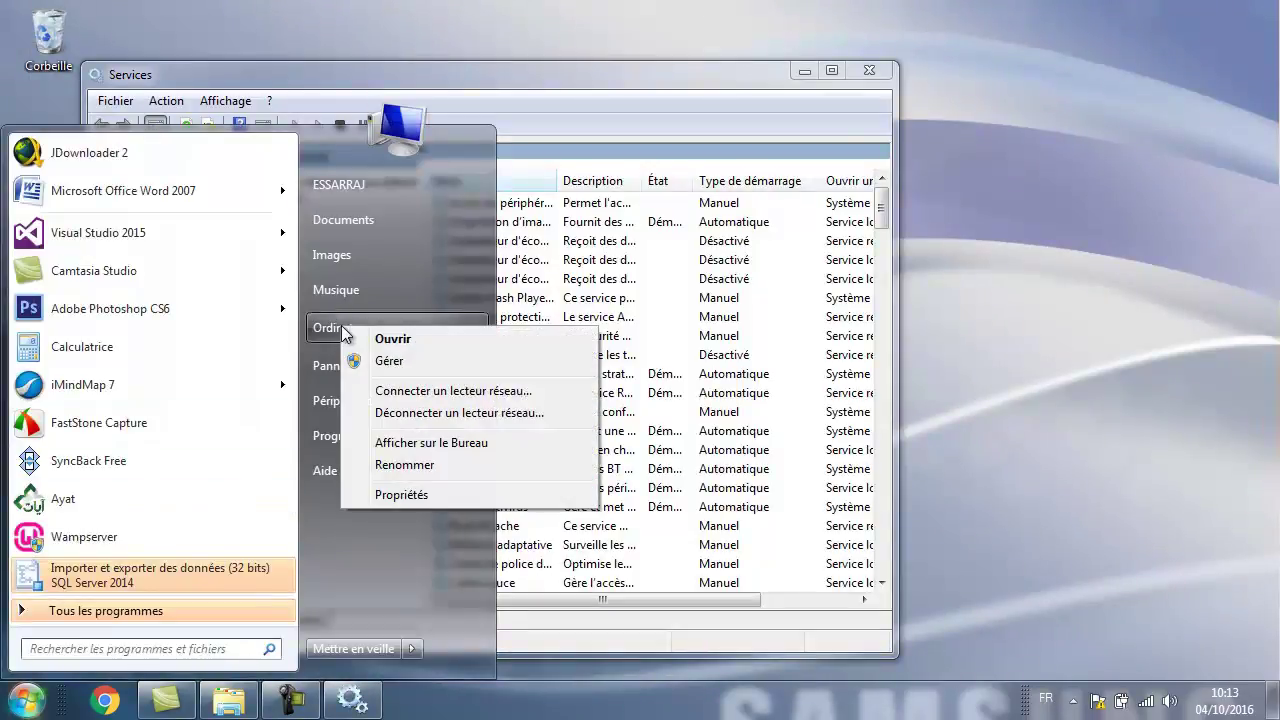
left_click(368, 357)
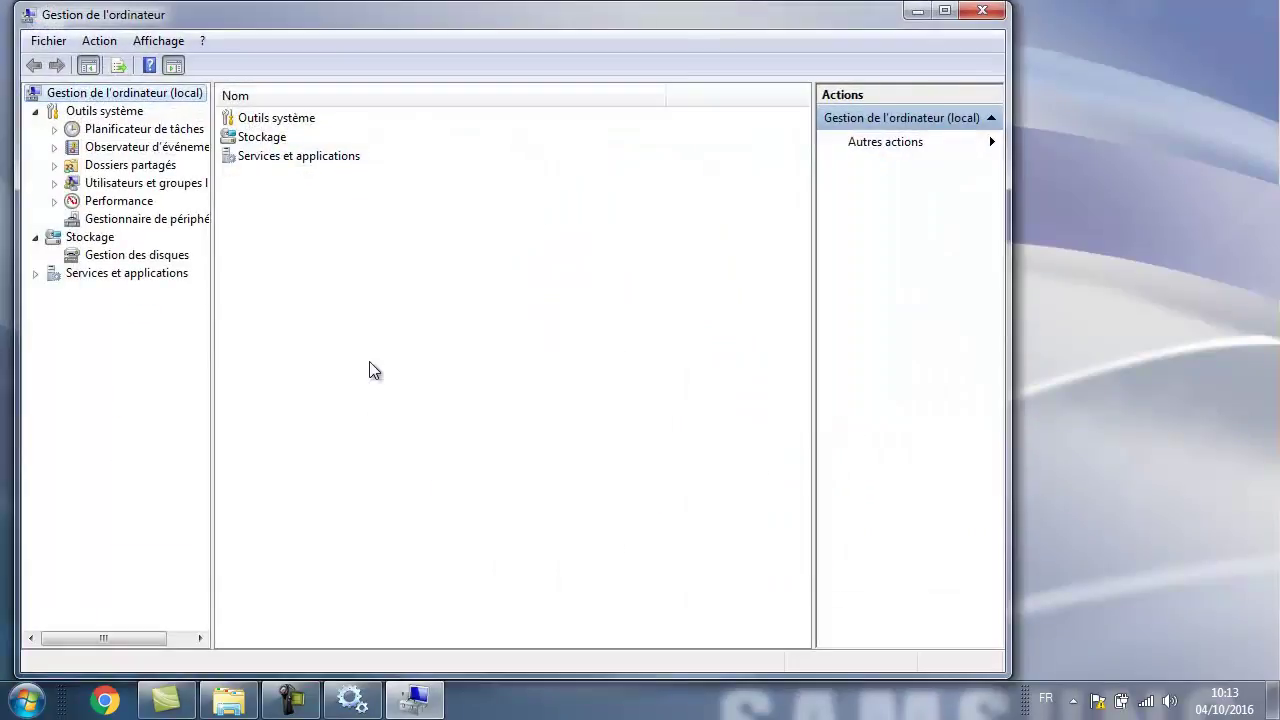
left_click(127, 275)
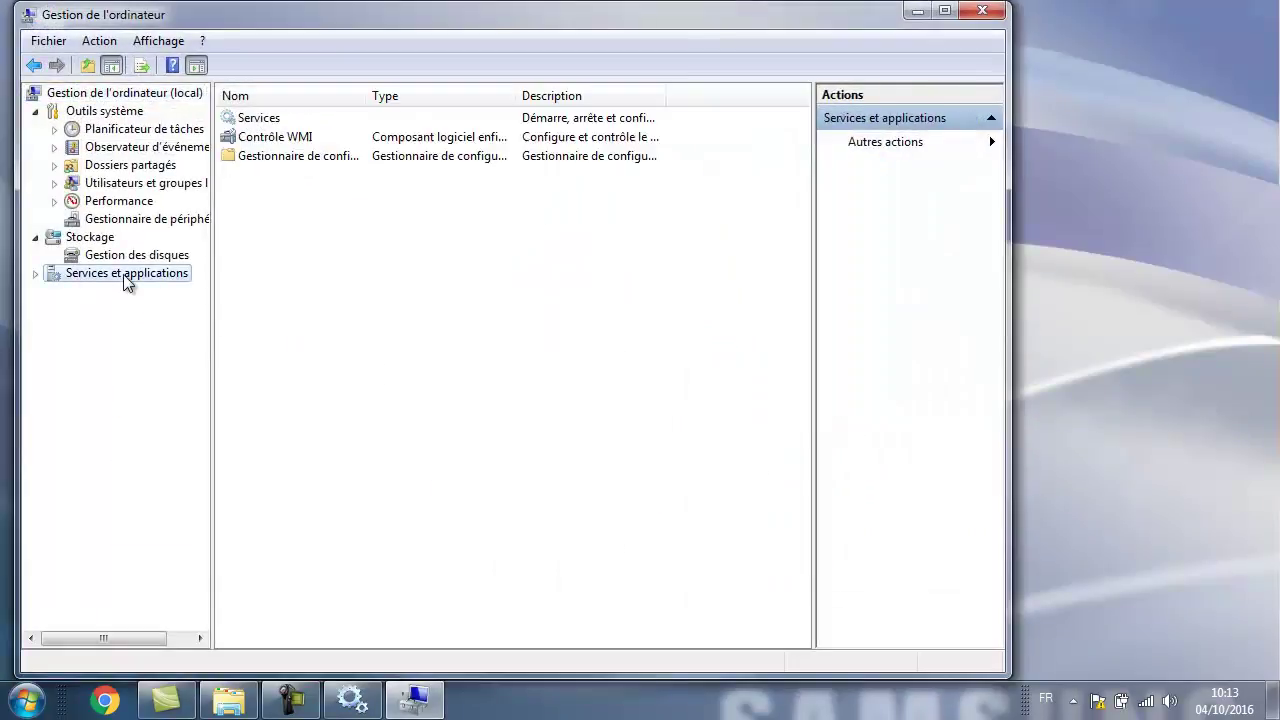
double_click(242, 118)
left_click_drag(856, 12, 810, 160)
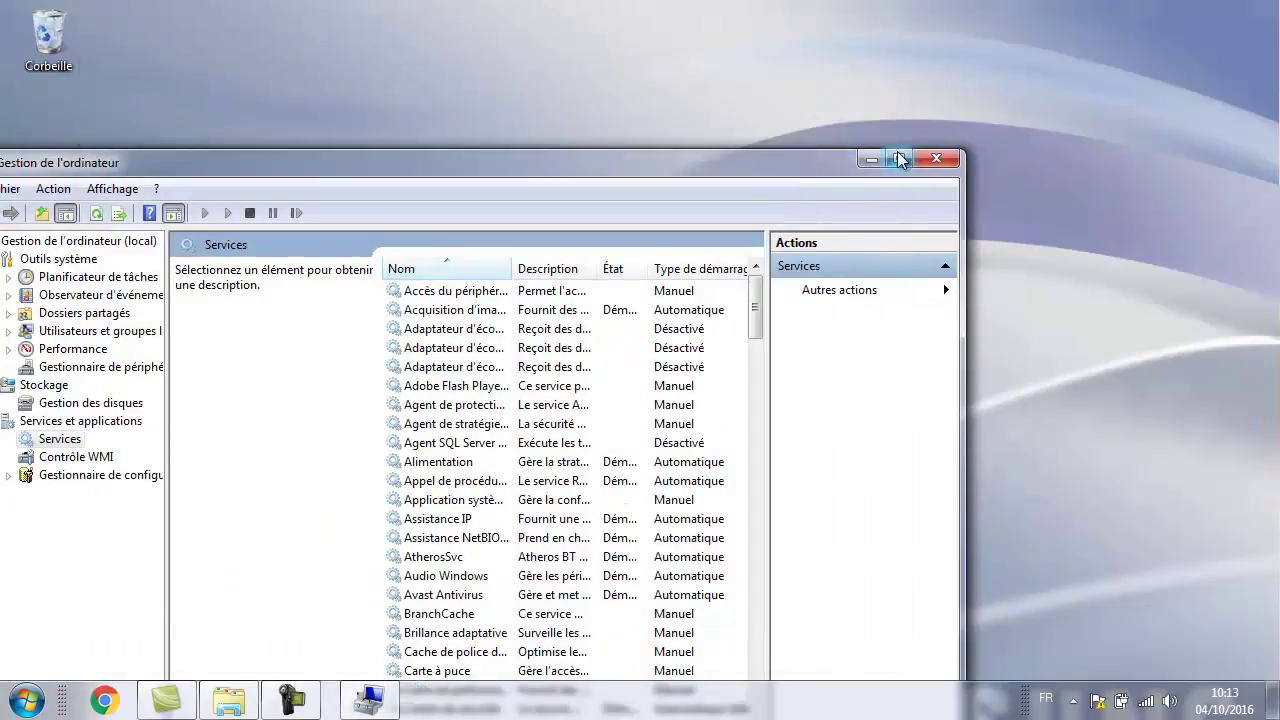
left_click(899, 158)
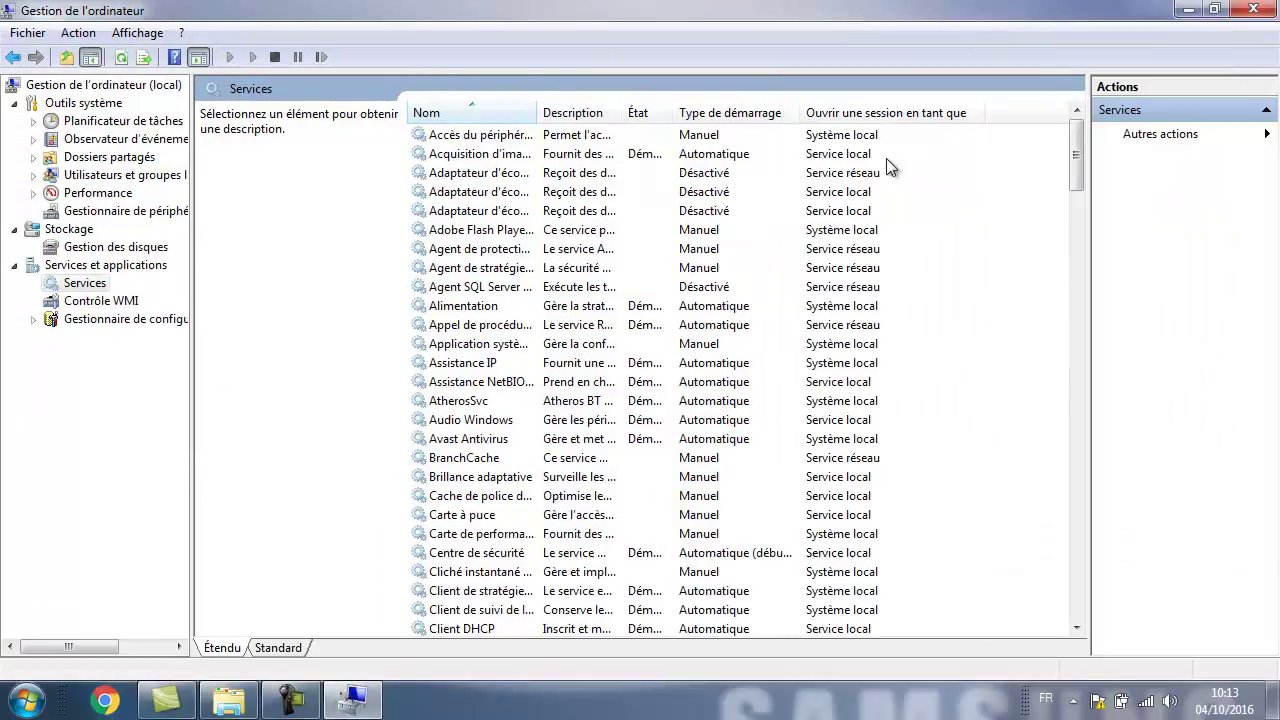
left_click_drag(538, 113, 710, 117)
scroll(545, 229, "down", 6)
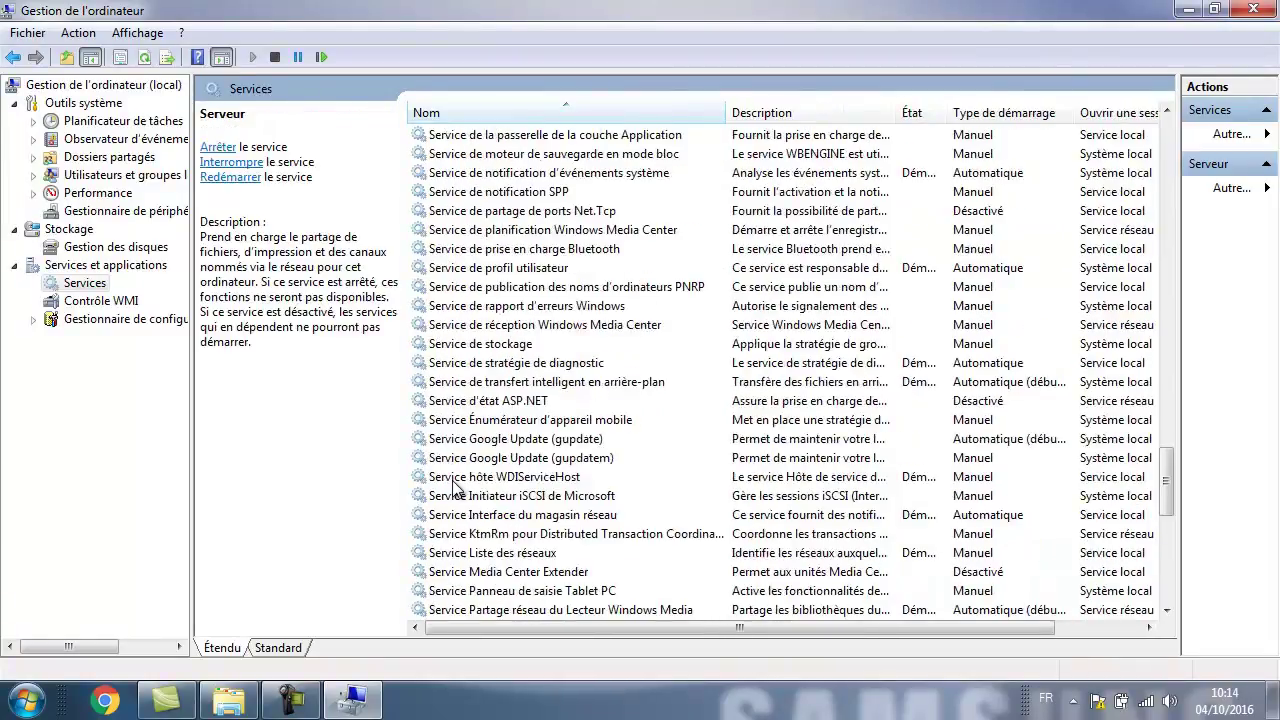
scroll(455, 487, "down", 3)
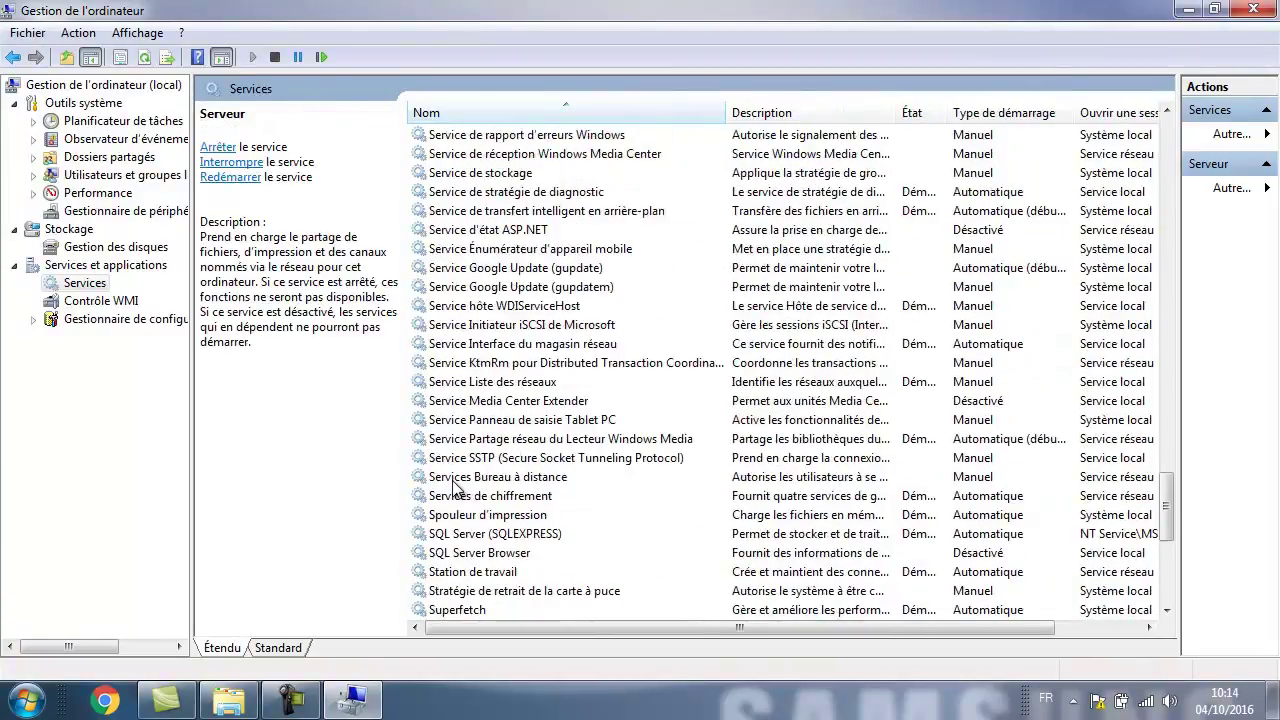
scroll(470, 487, "down", 1)
Check that SQL Server (SQLEXPRESS) starts Automatique, cancel its properties, and close Computer Management.
left_click(480, 480)
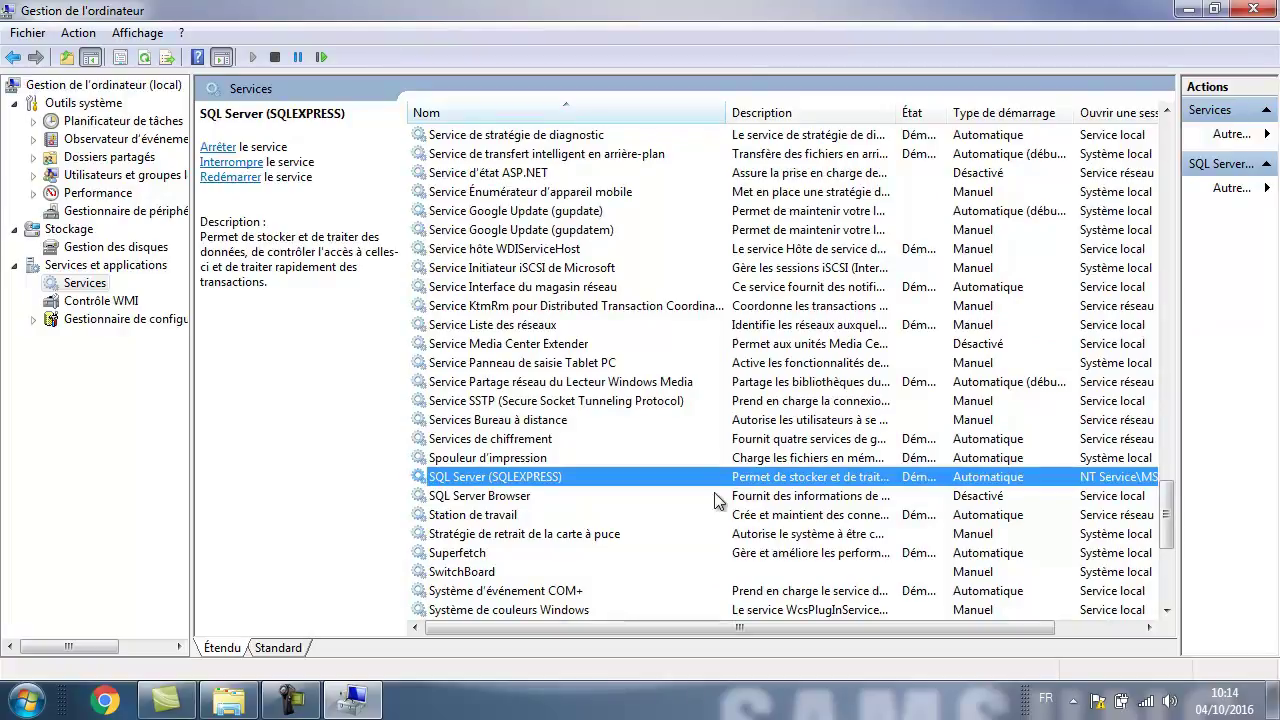
right_click(545, 475)
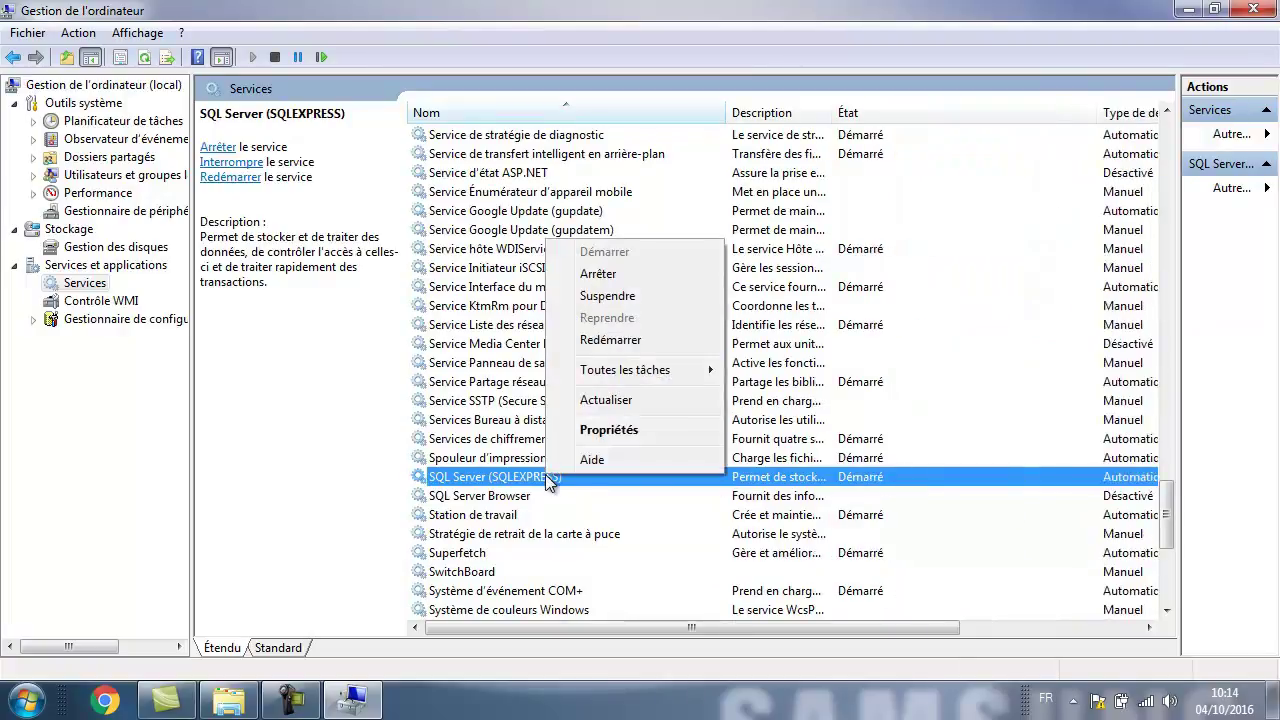
left_click(612, 432)
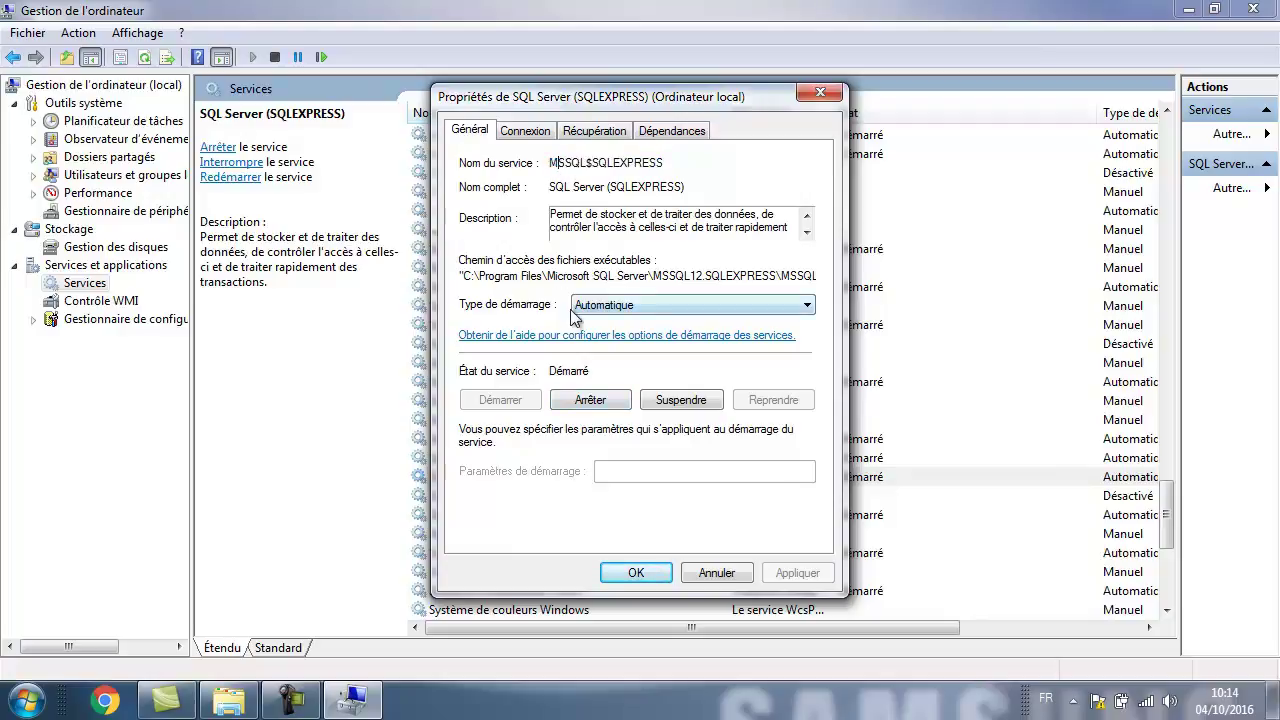
left_click(612, 306)
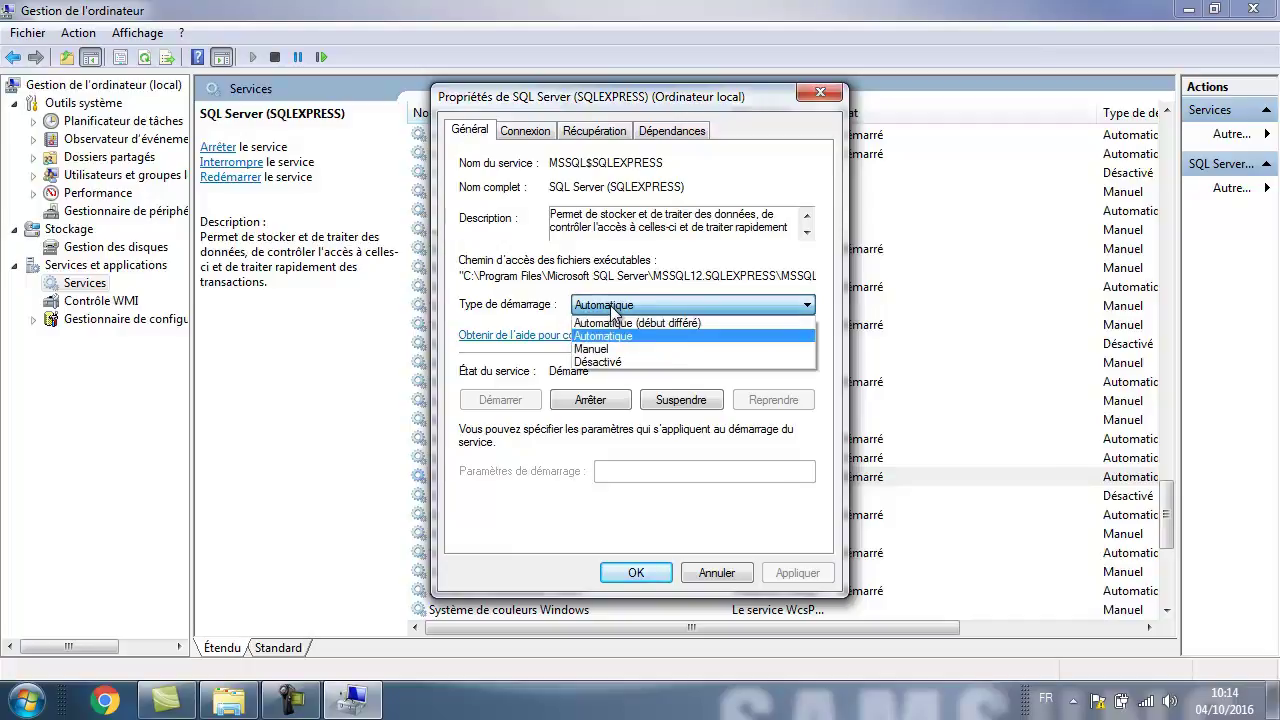
left_click(545, 315)
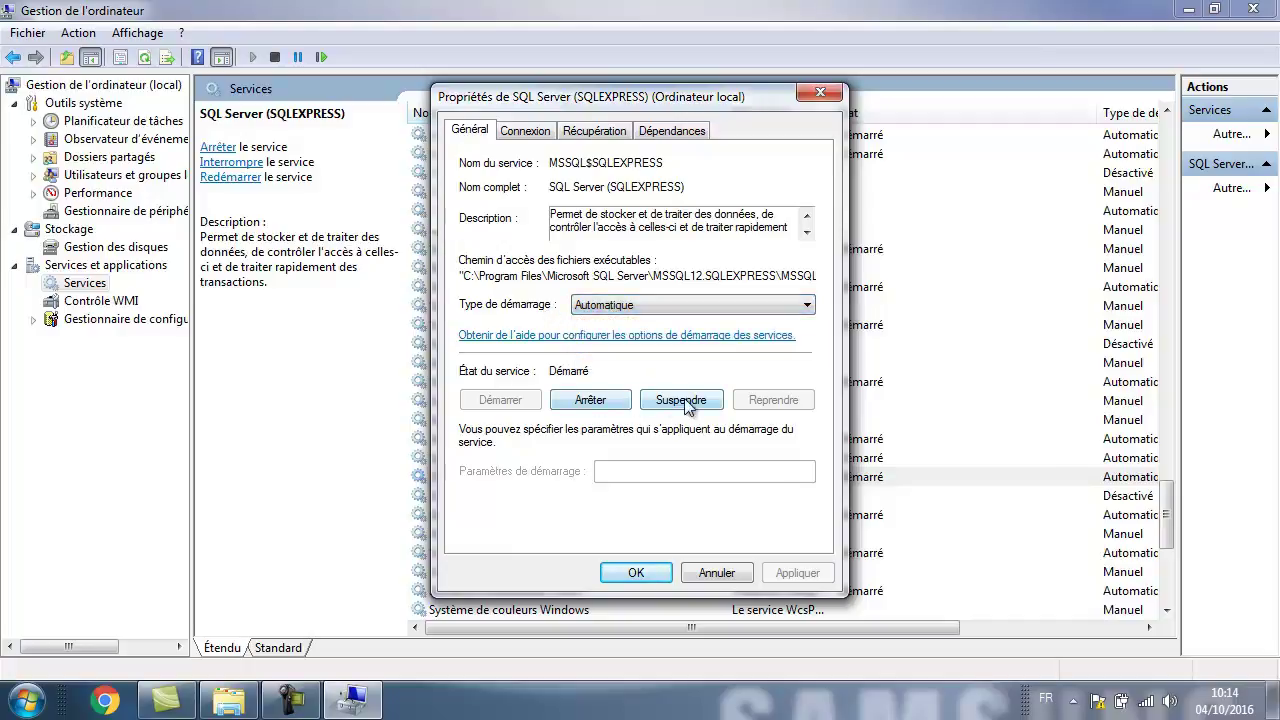
left_click(706, 572)
left_click(1253, 12)
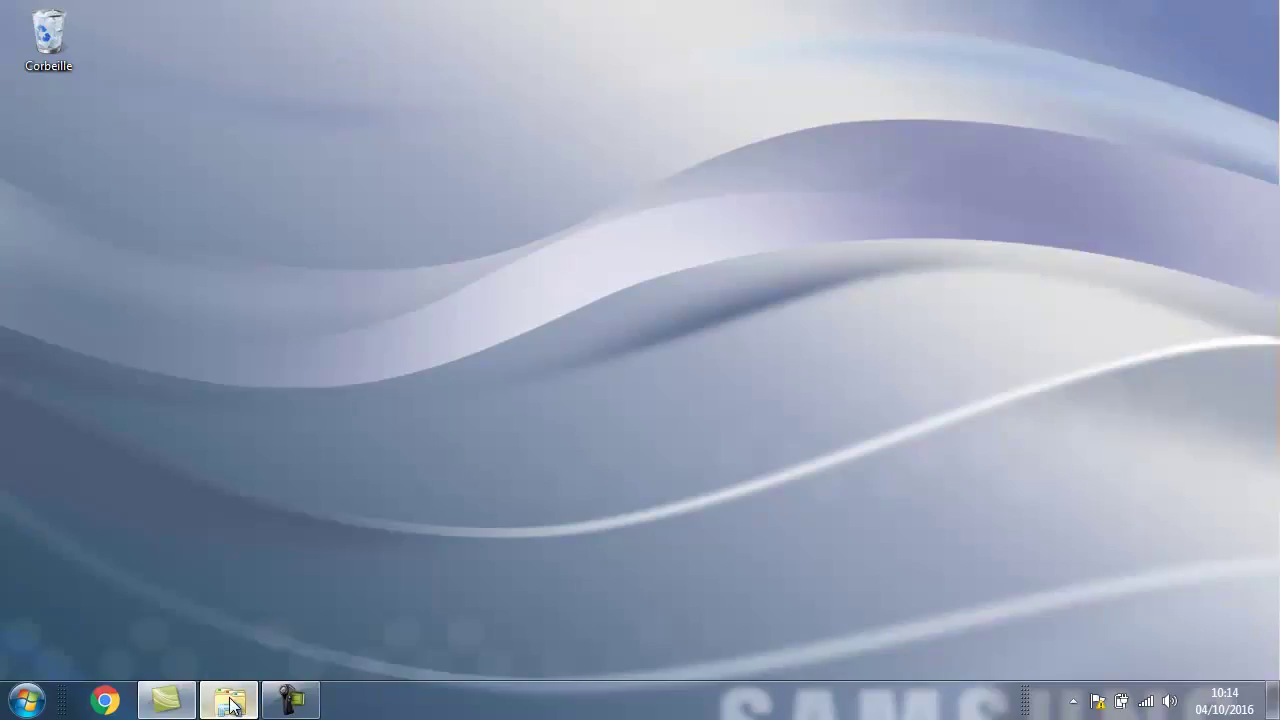
Launch SQLManagementStudio_x86_FRA.exe from Téléchargements, running it past the security and compatibility warnings.
left_click(229, 699)
left_click(410, 362)
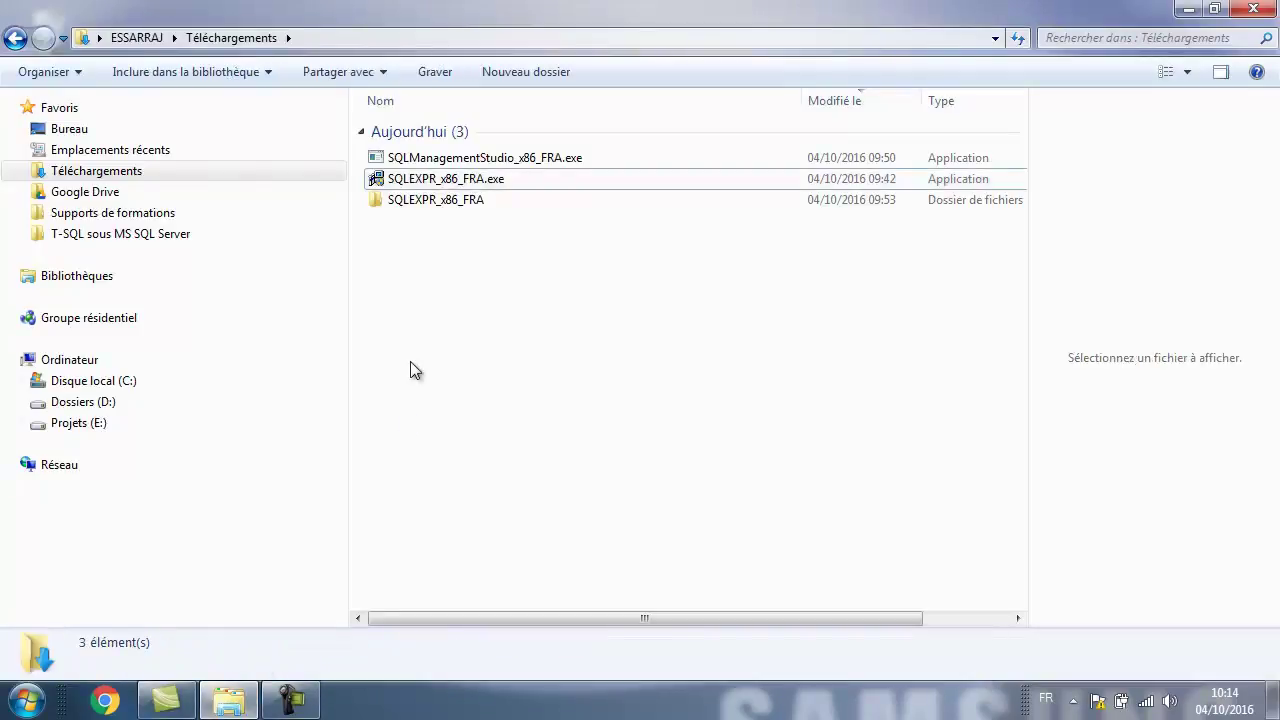
left_click(430, 162)
double_click(430, 163)
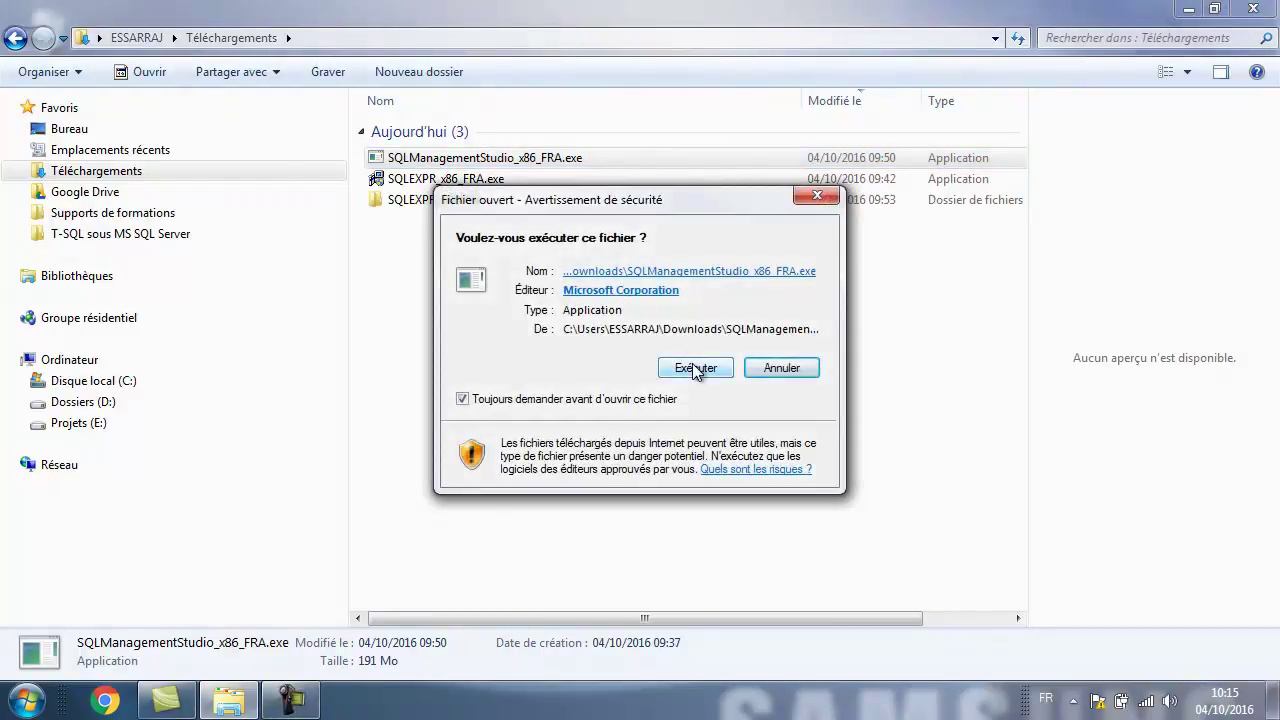
left_click(695, 368)
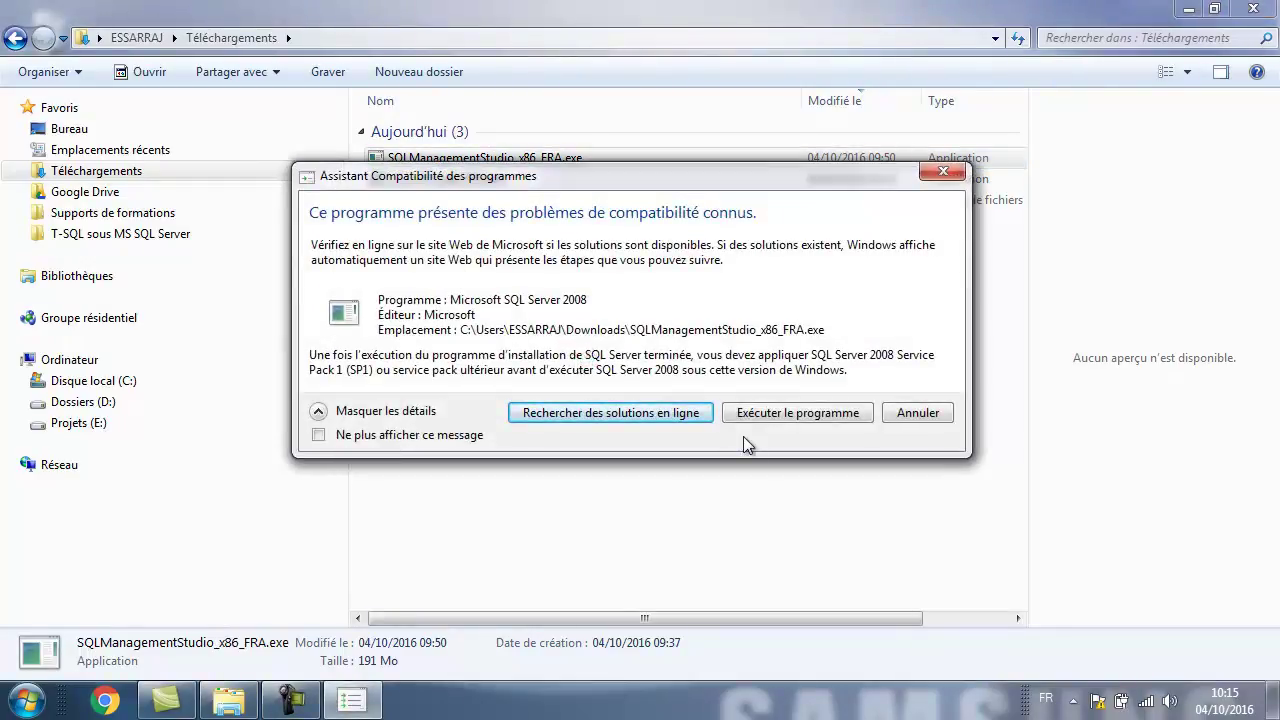
left_click(766, 413)
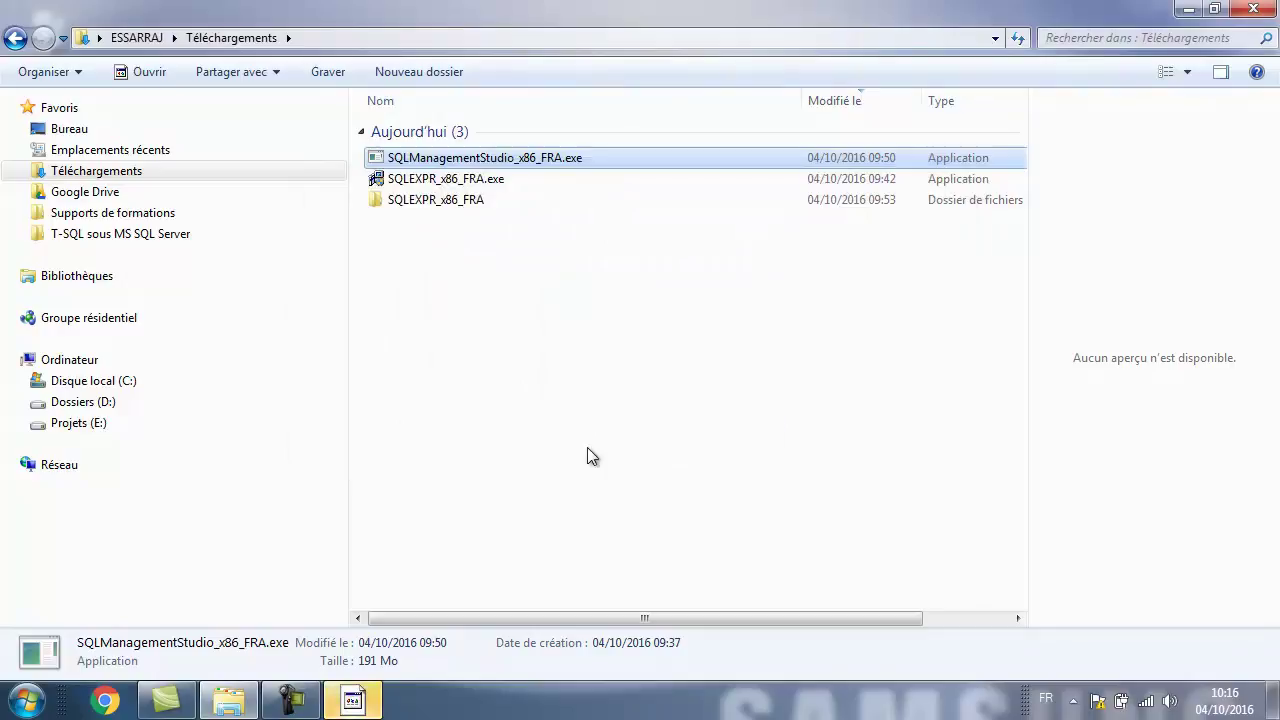
left_click(355, 700)
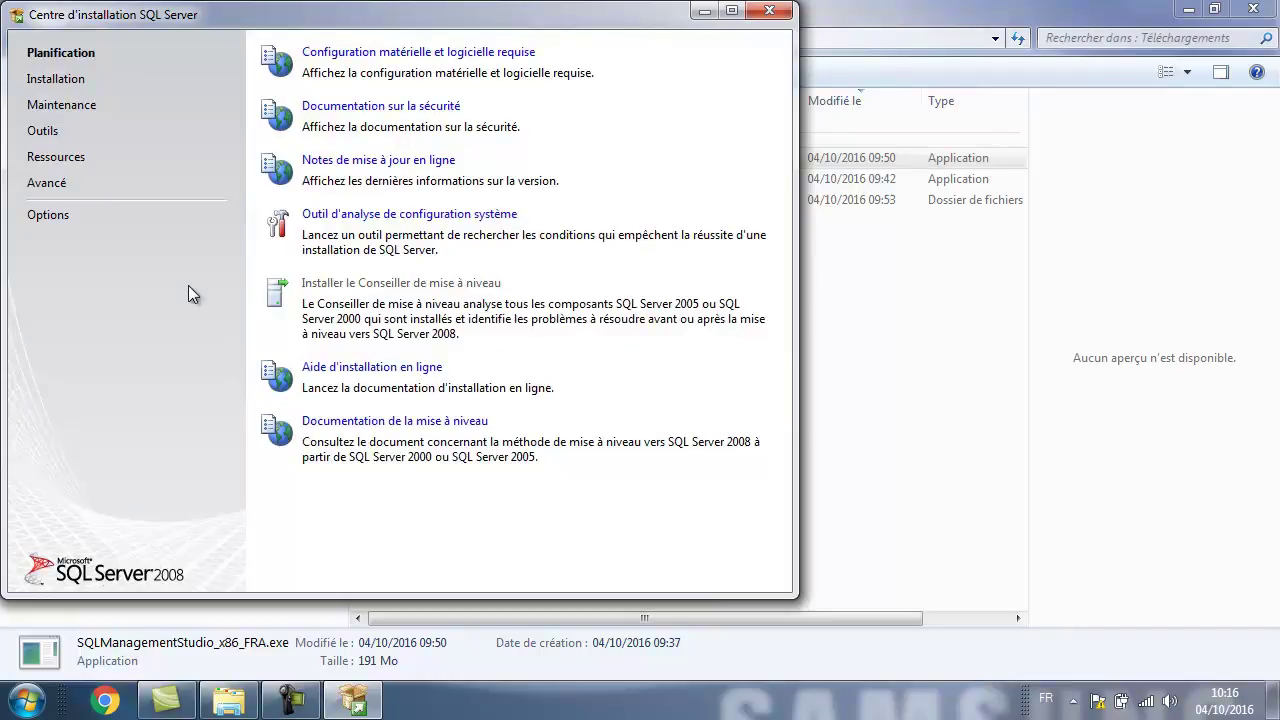
Begin a new standalone SQL Server 2008 installation and accept the passed setup support rules.
left_click(66, 84)
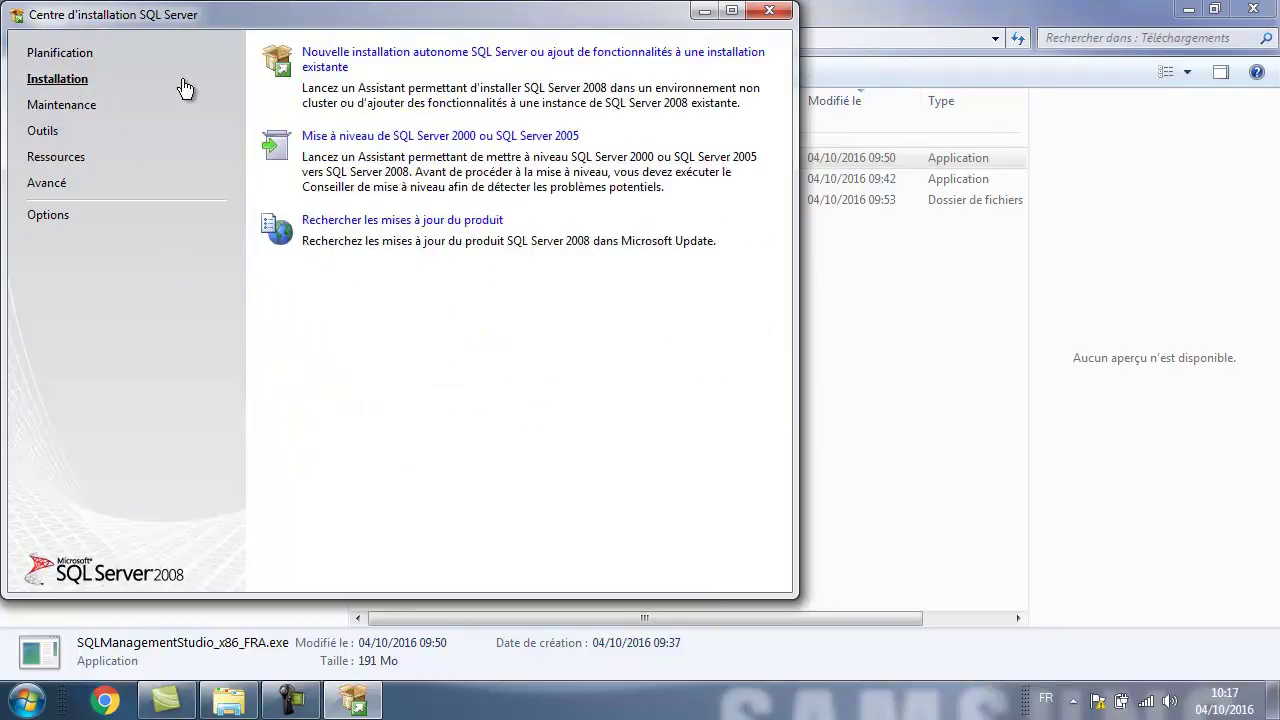
left_click(372, 58)
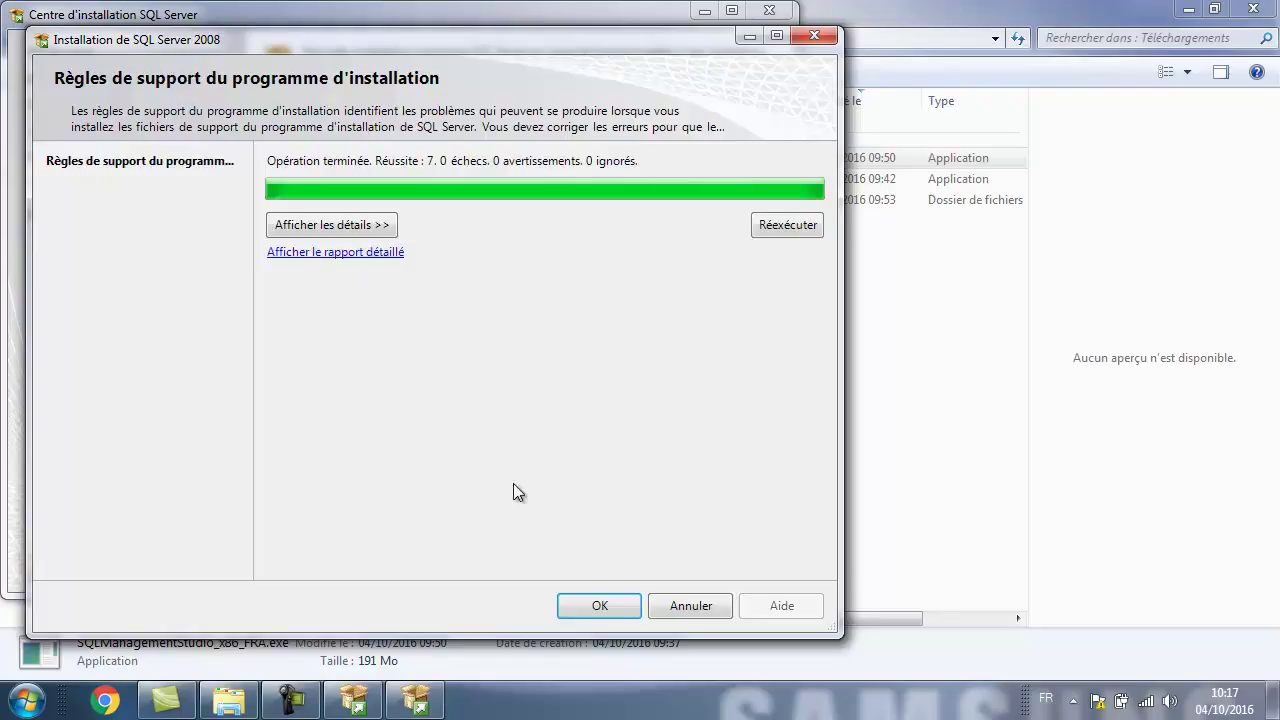
left_click(597, 606)
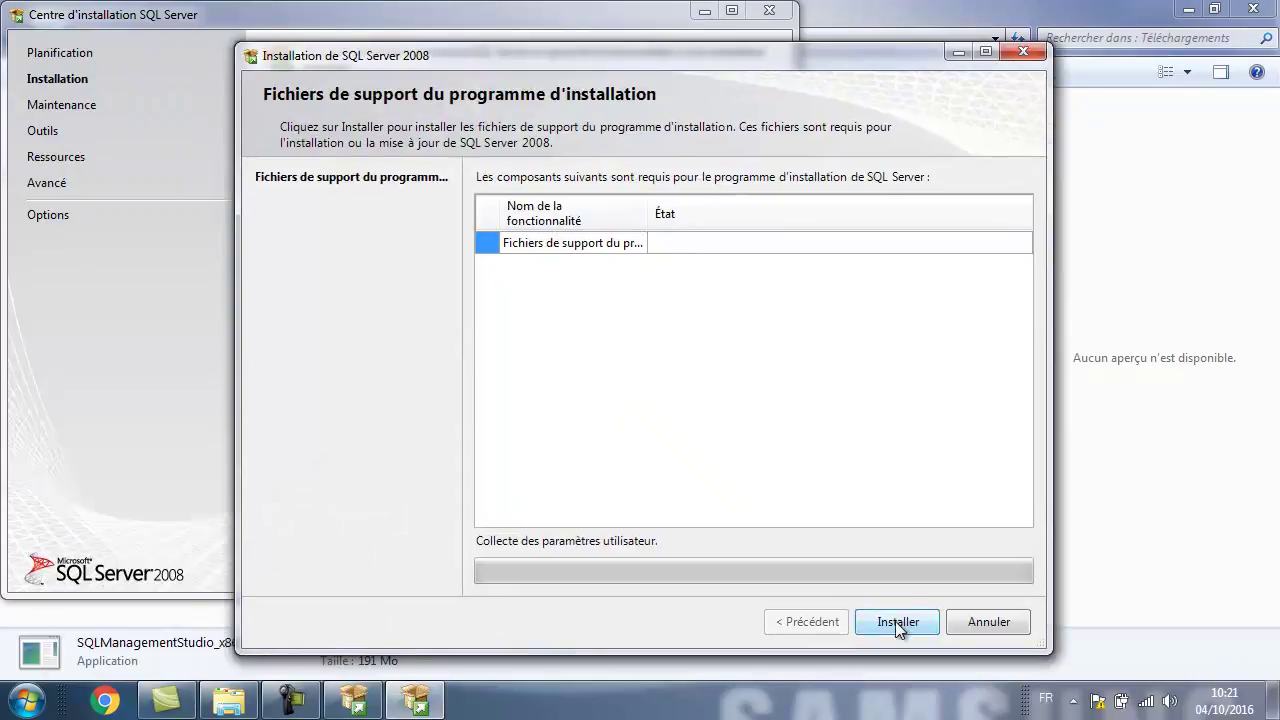
Install the setup support files and continue past the support rules to the Product Key page.
left_click(895, 621)
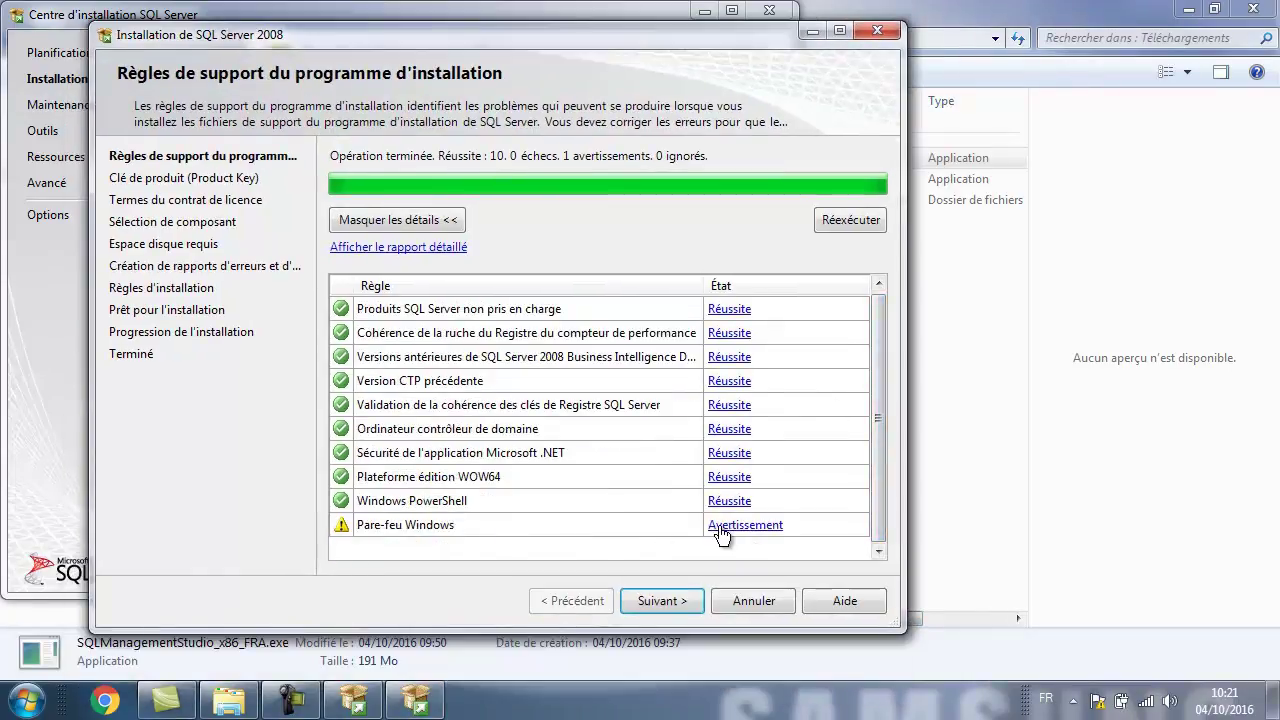
left_click(649, 601)
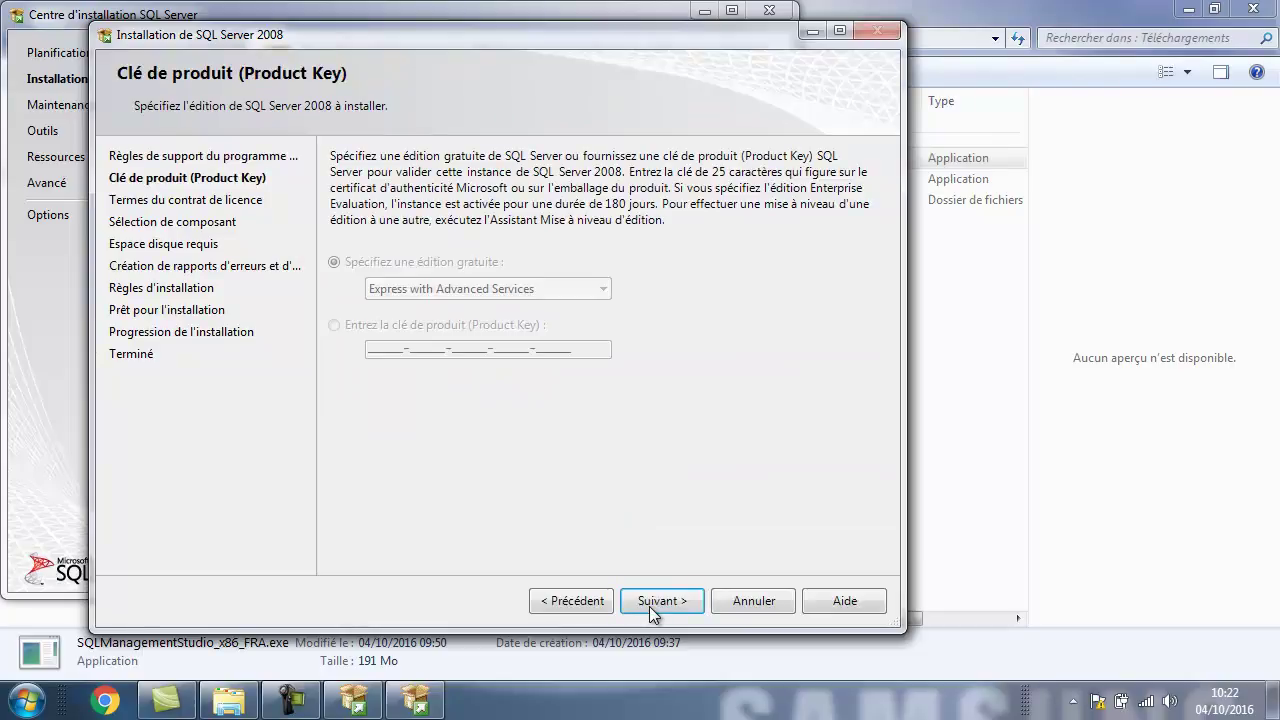
Accept the licence terms and select all management tool features.
left_click(649, 604)
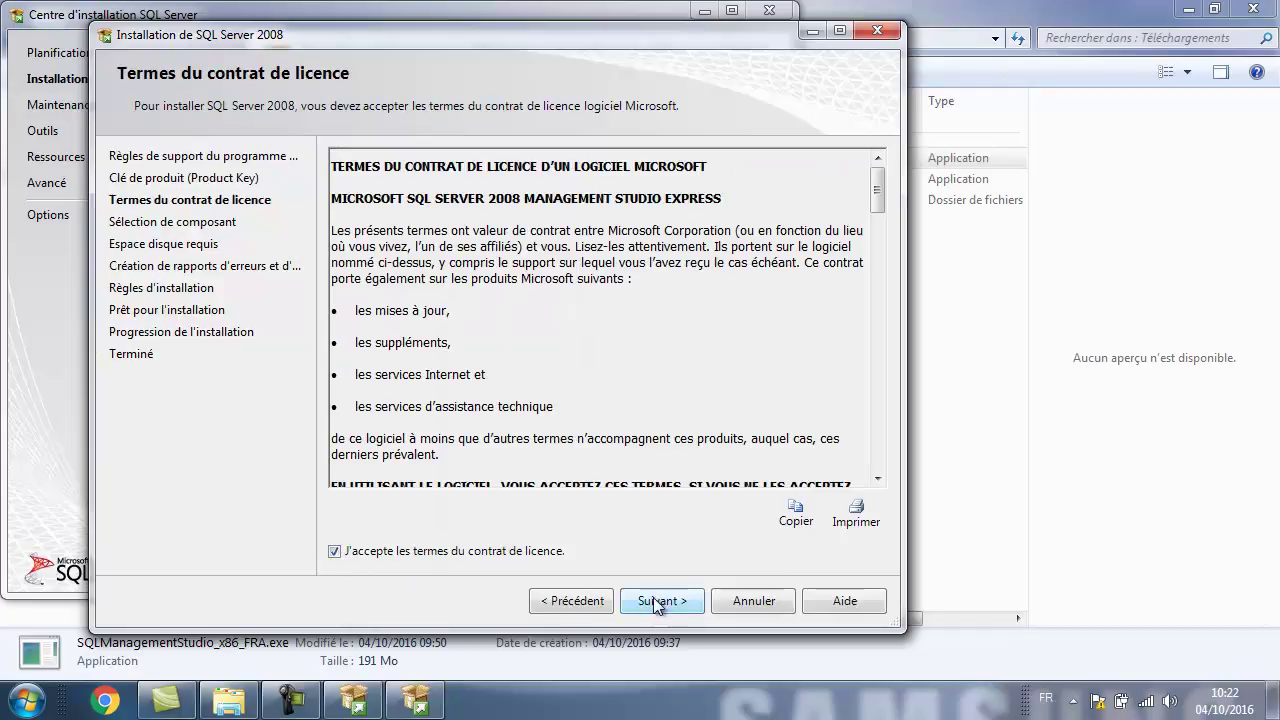
left_click(657, 603)
left_click(378, 512)
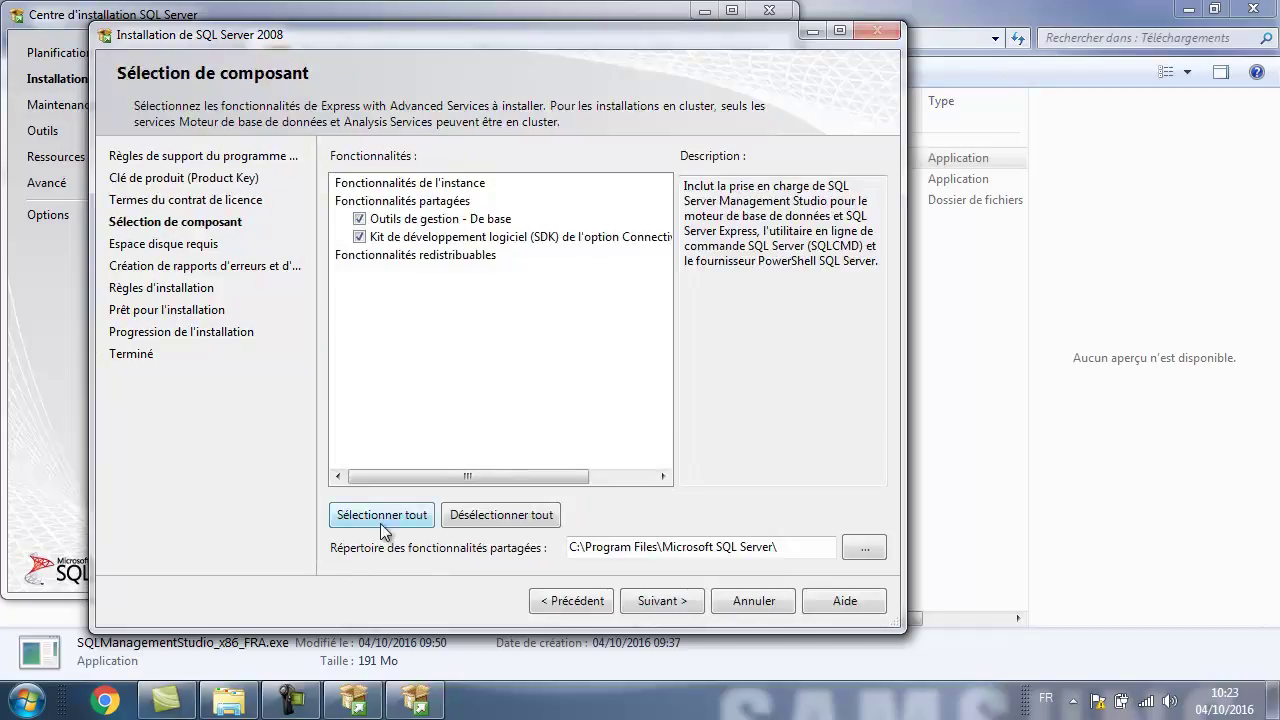
Continue past disk space and error reporting until installation rules pass 9 of 9 and the summary appears.
left_click(659, 606)
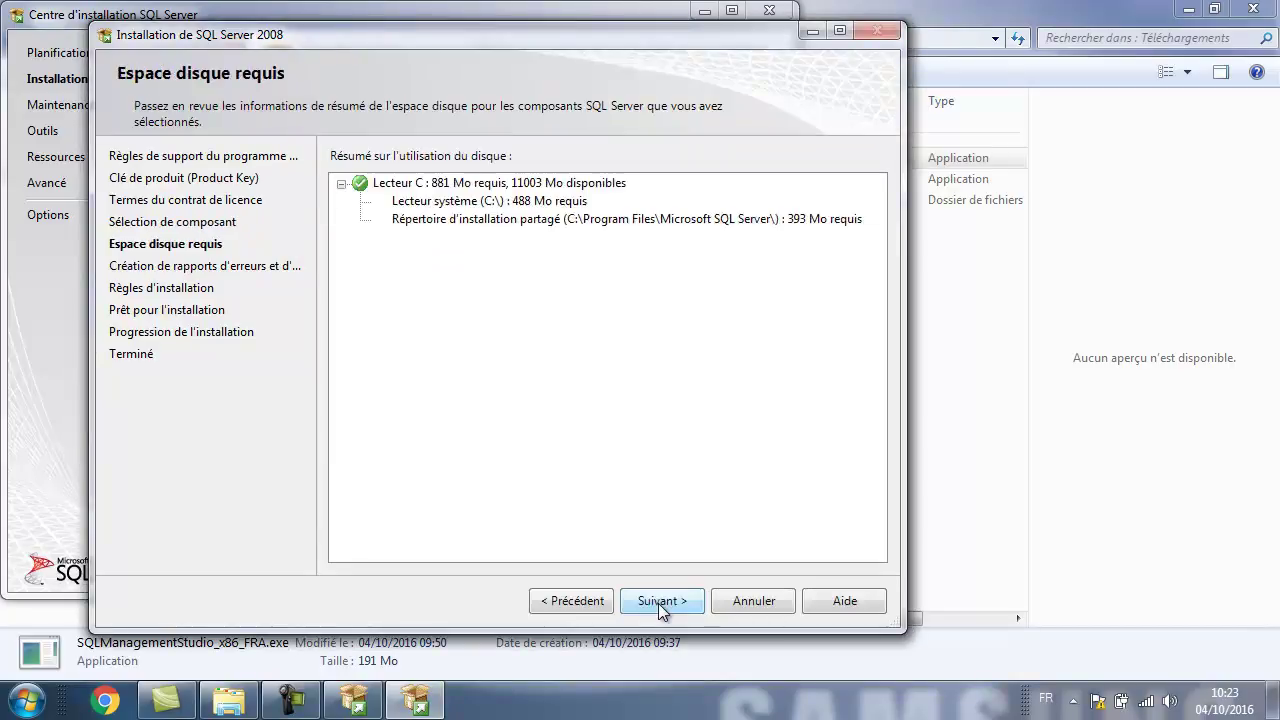
left_click(663, 602)
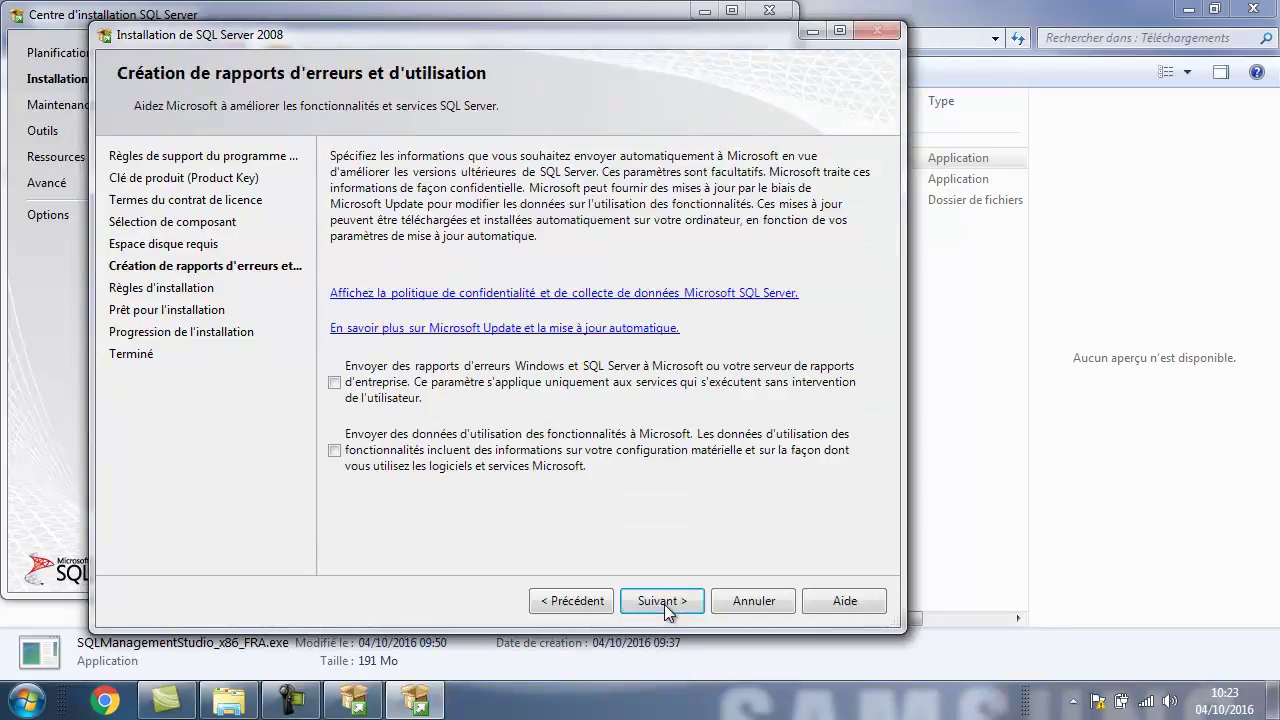
left_click(664, 601)
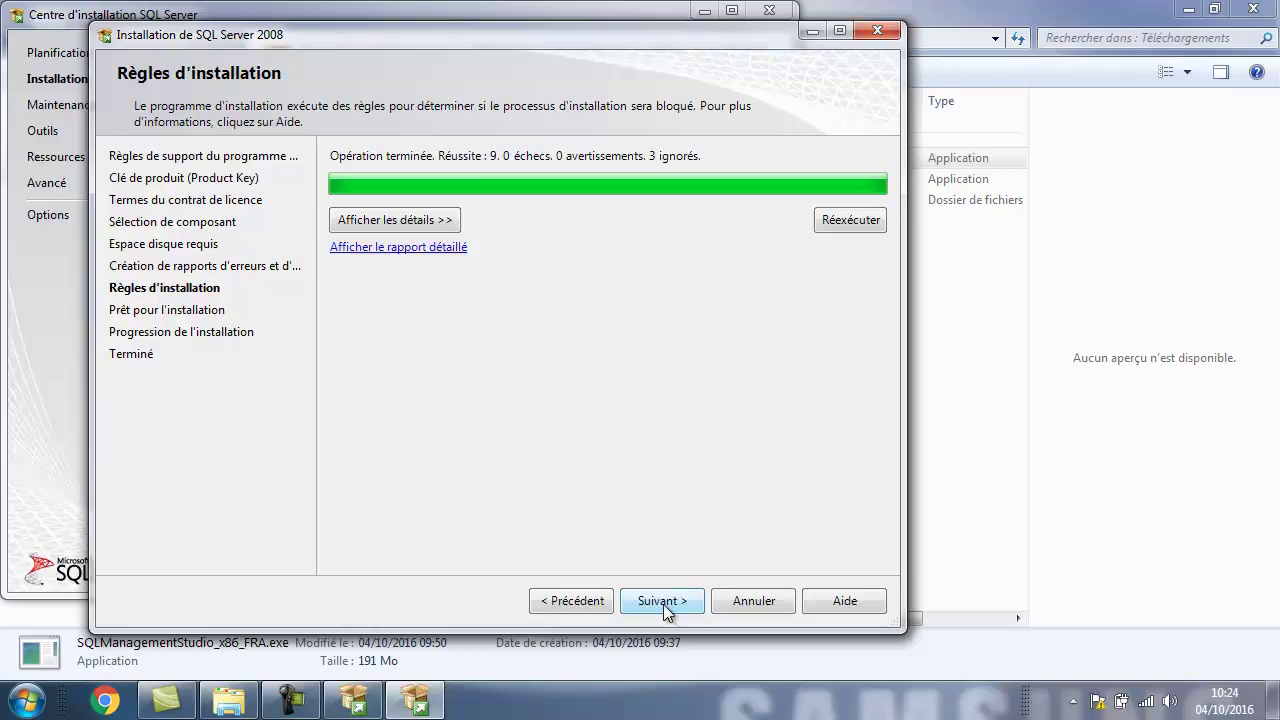
left_click(664, 602)
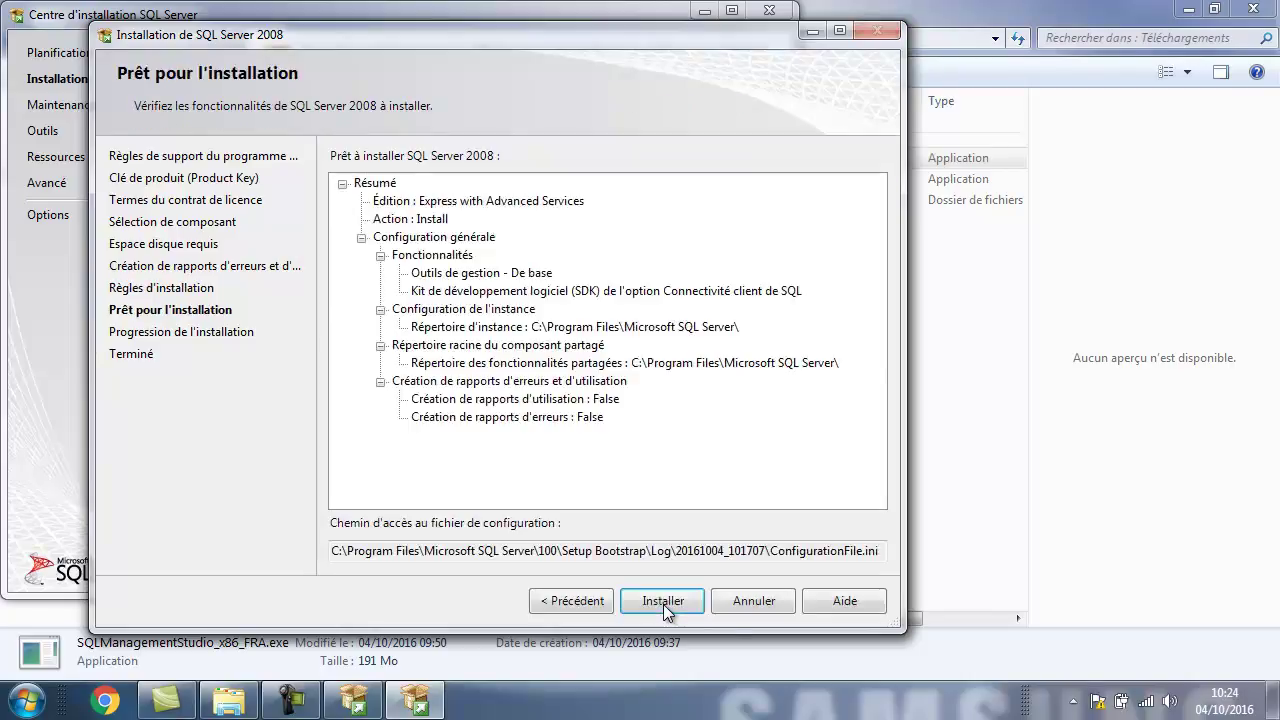
Install the basic management tools and client connectivity SDK, then close the completed wizard.
left_click(663, 601)
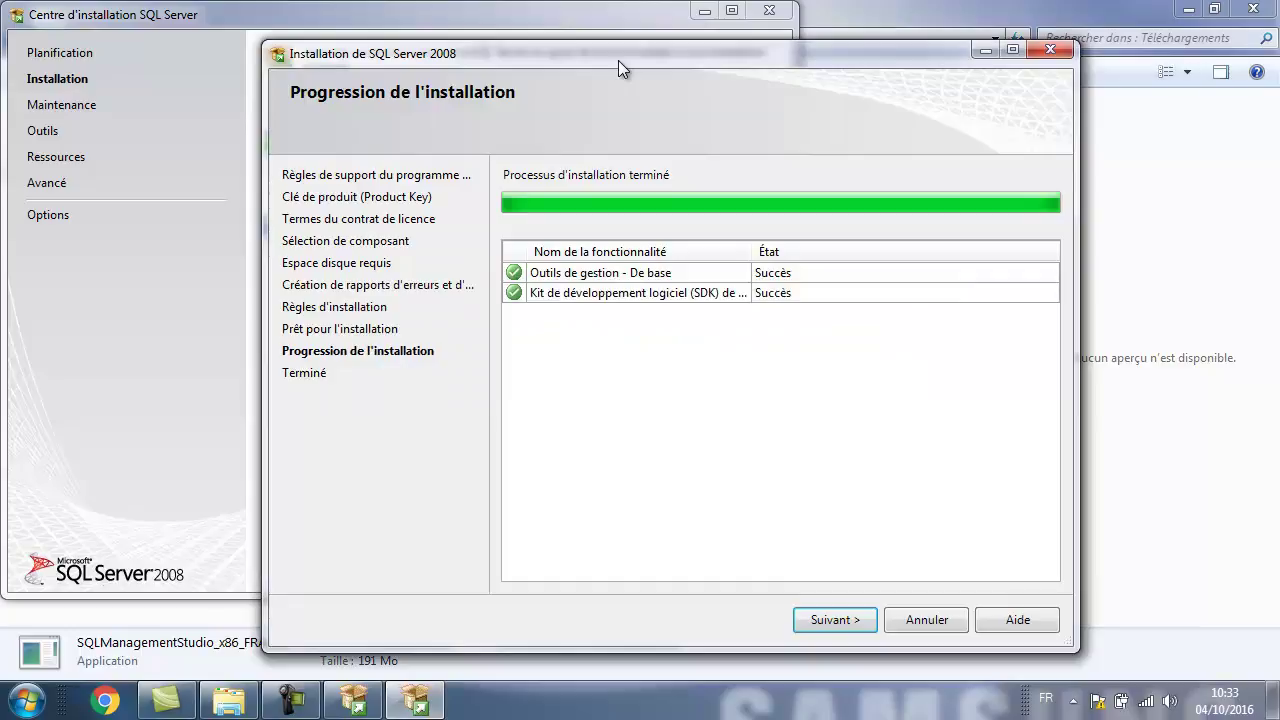
left_click(834, 619)
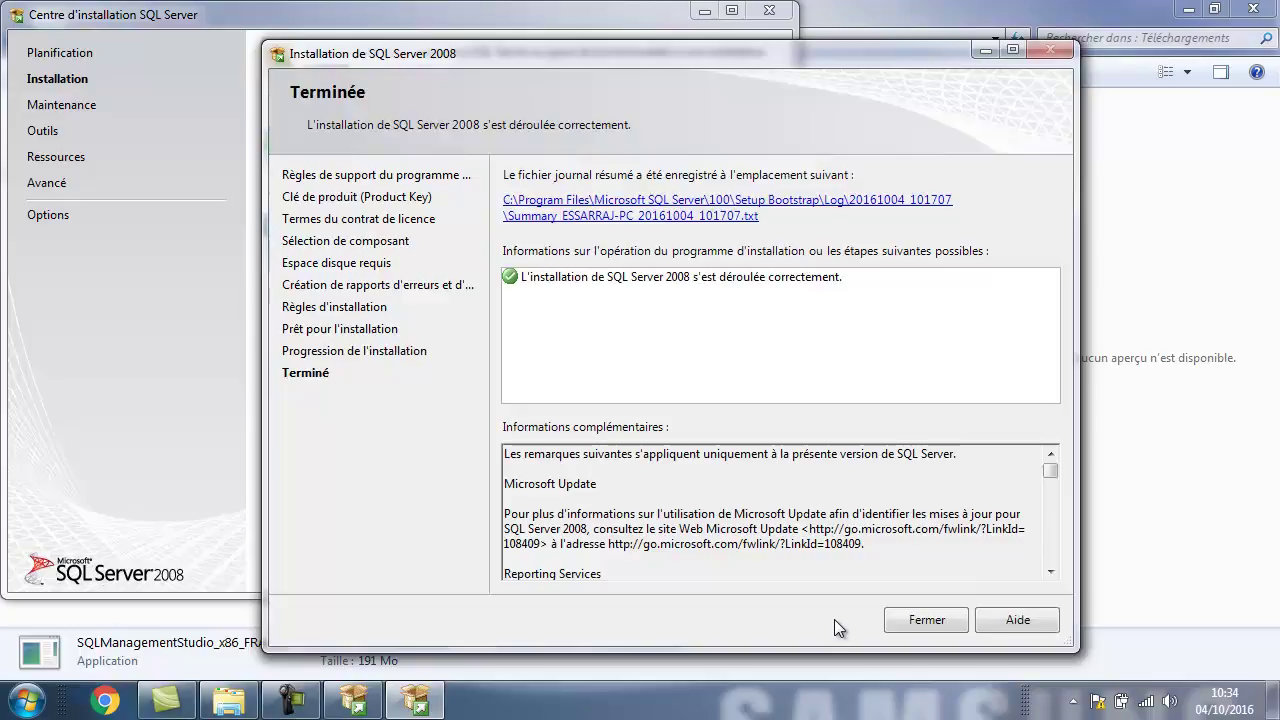
left_click(912, 618)
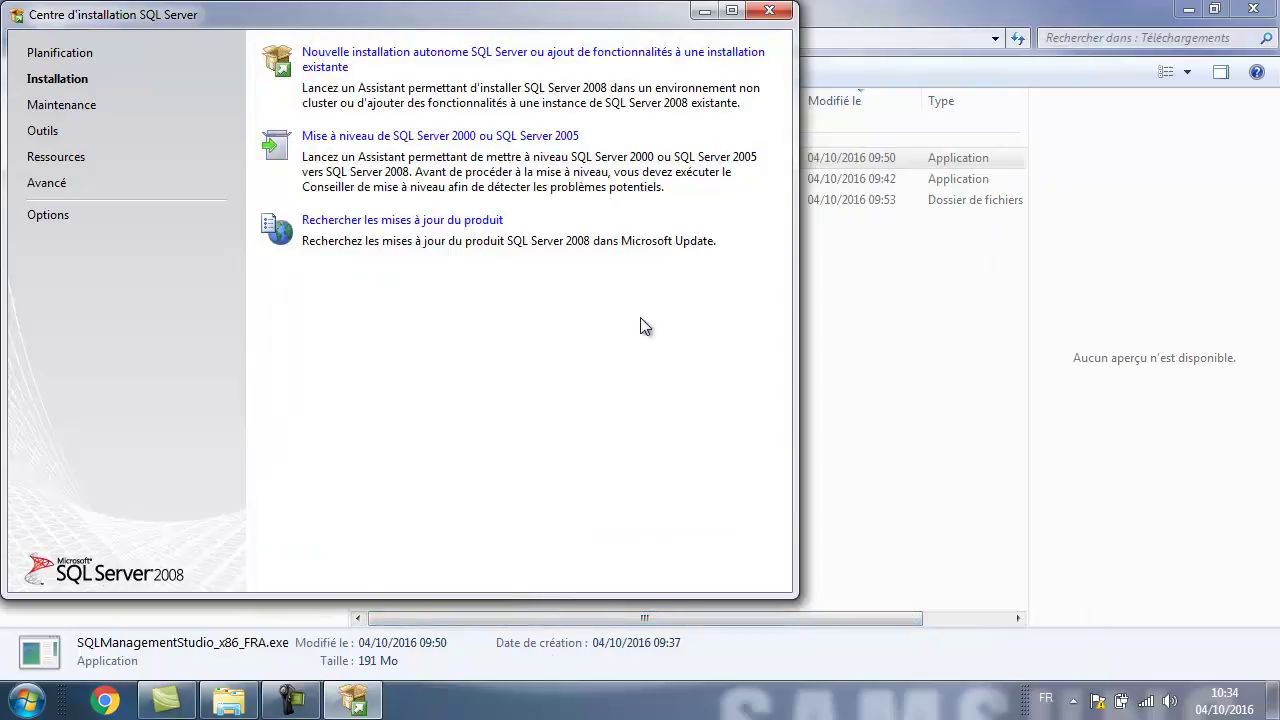
Close the Installation Center, send Management Studio from Start search to the desktop, and launch it.
left_click(769, 12)
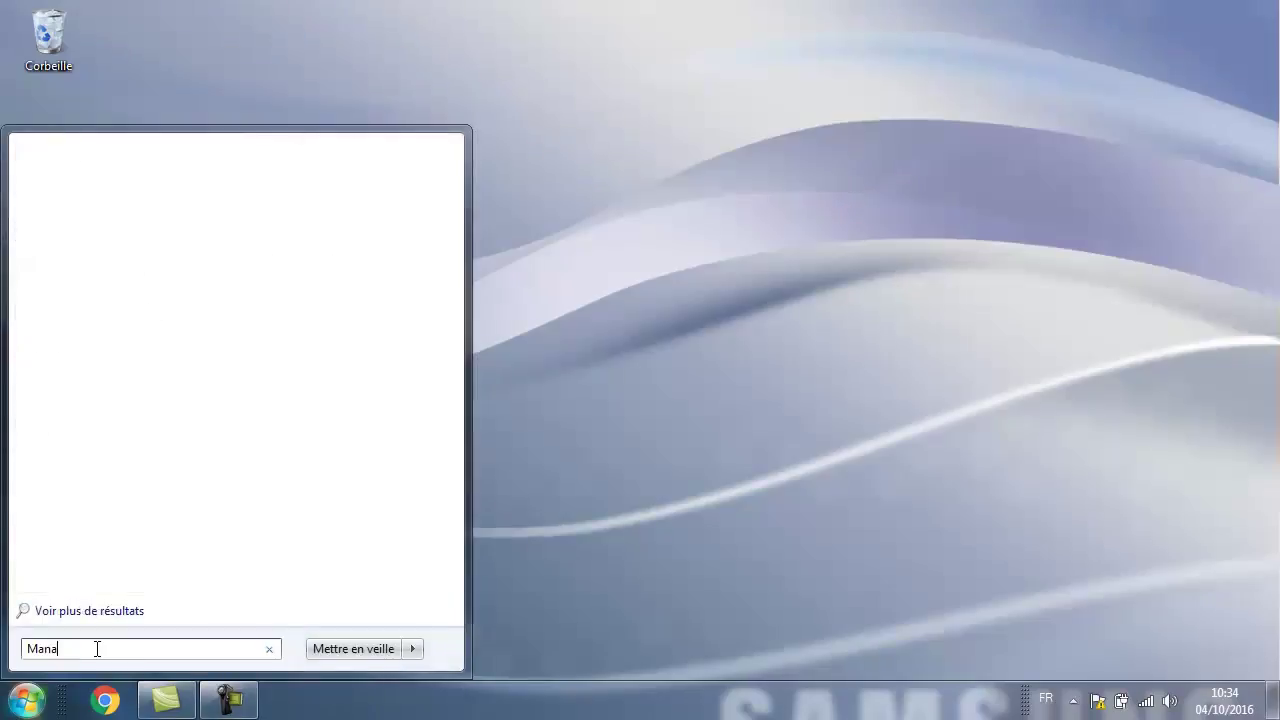
type("Studio")
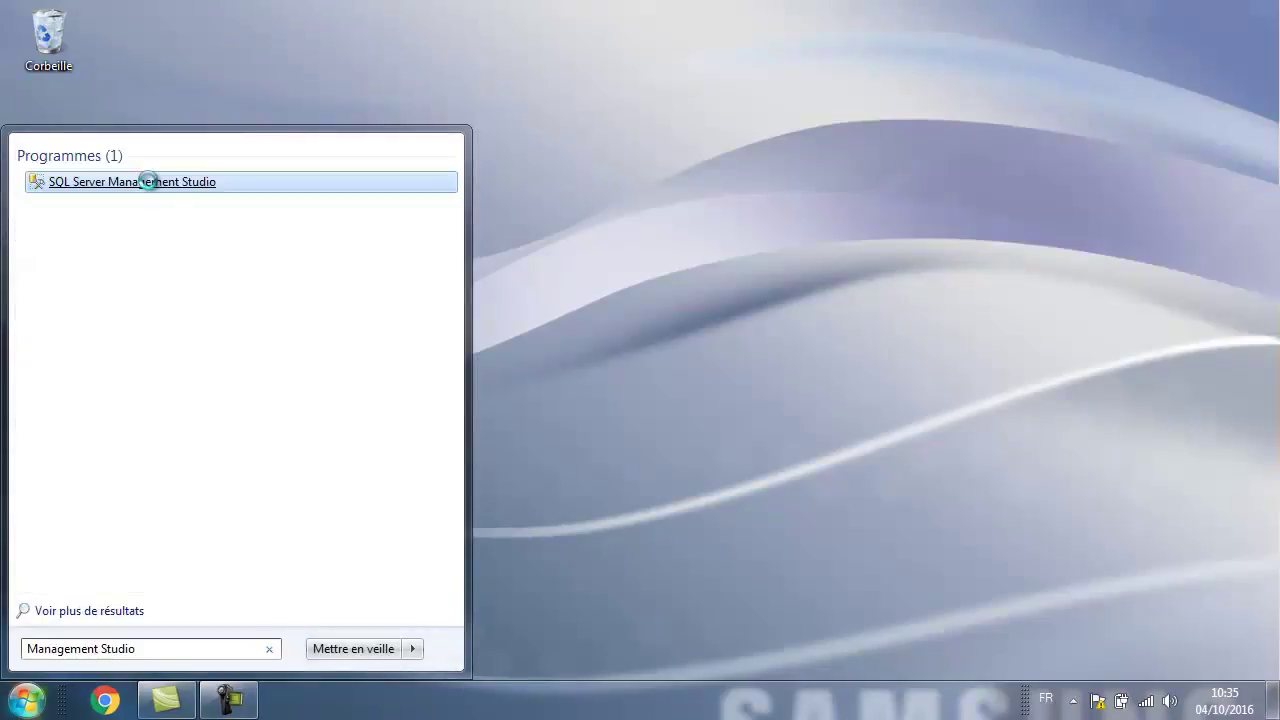
right_click(148, 181)
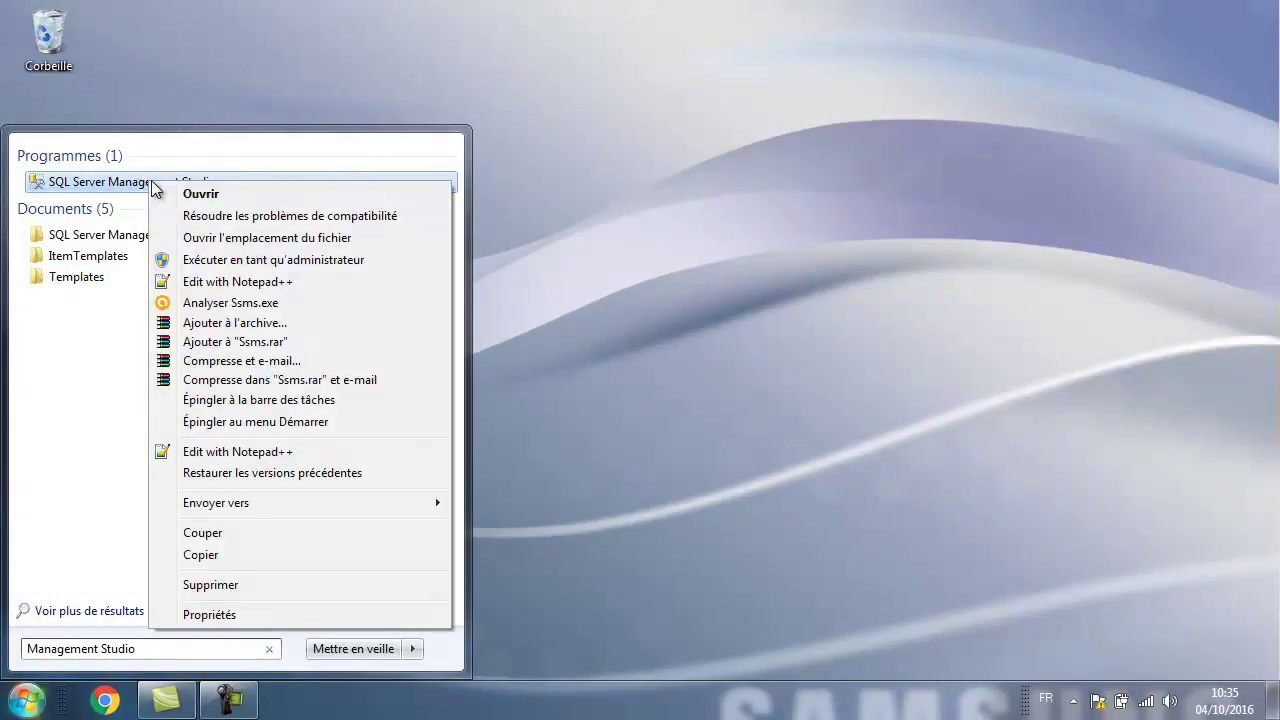
mouse_move(252, 505)
left_click(488, 502)
left_click(601, 425)
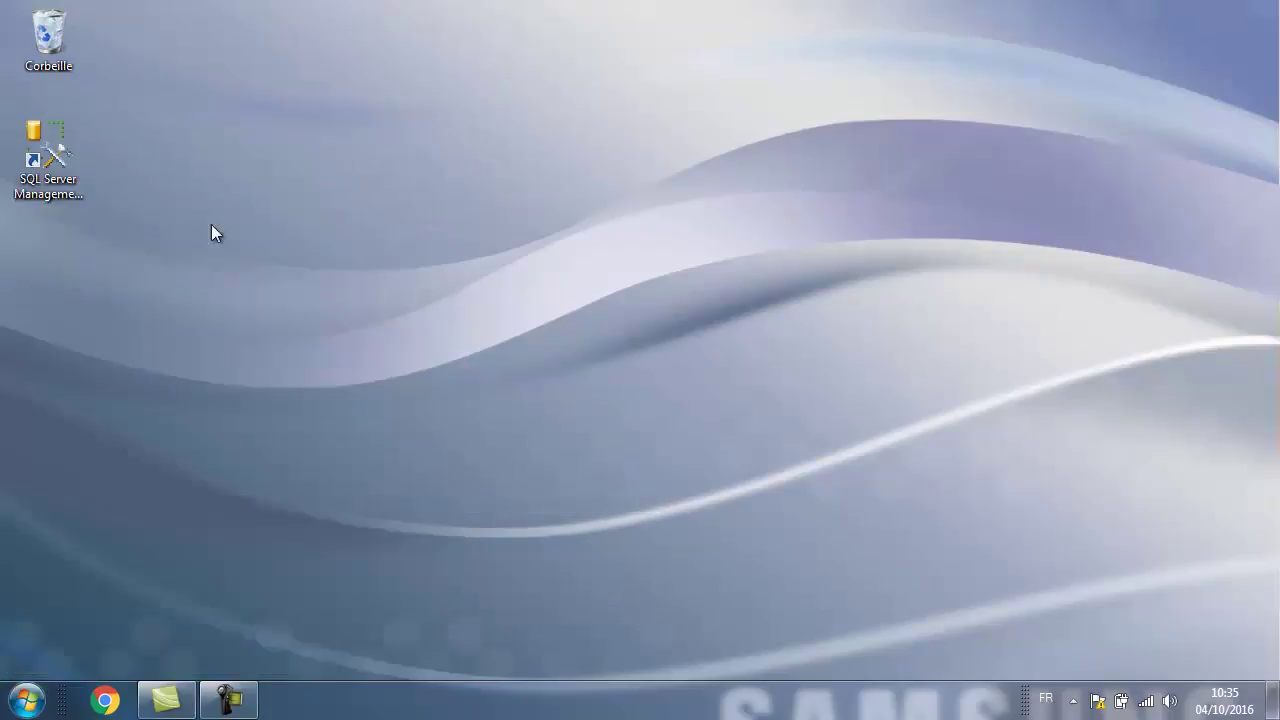
double_click(53, 142)
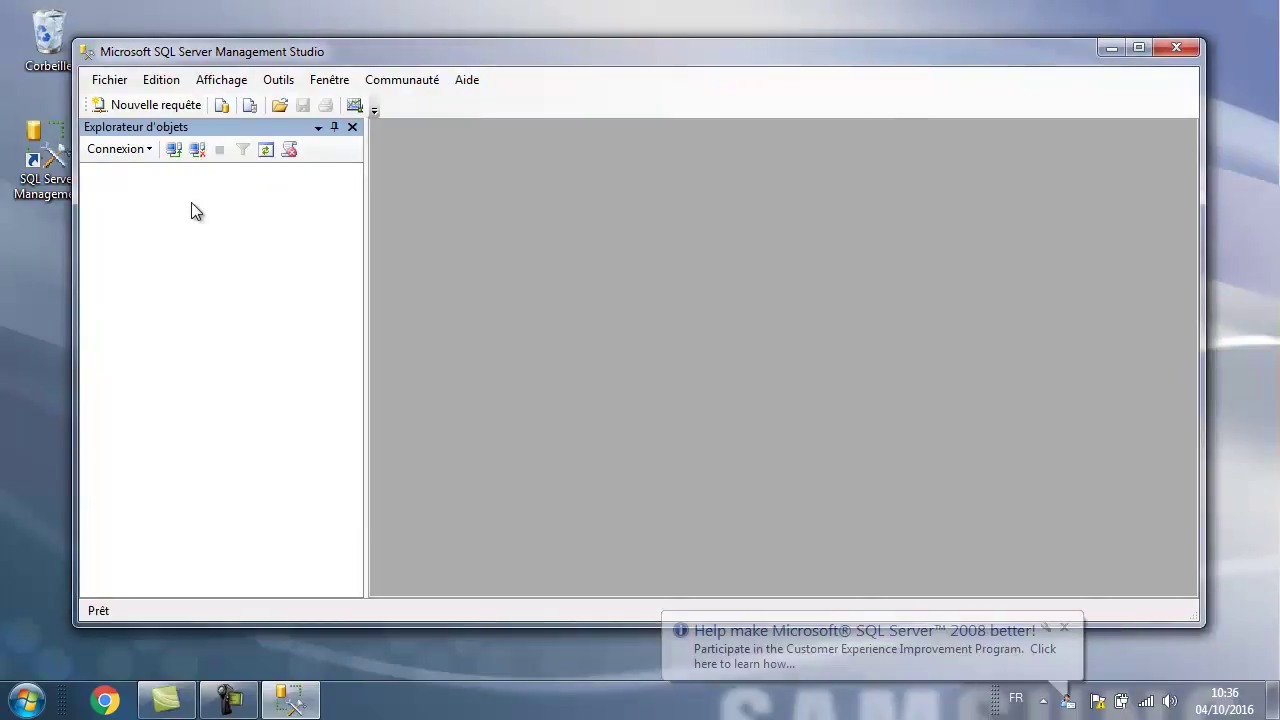
Connect to SQLEXPRESS as sa using SQL Server authentication and type 'Create database gestion_stagiaires'.
left_click(130, 104)
left_click(660, 261)
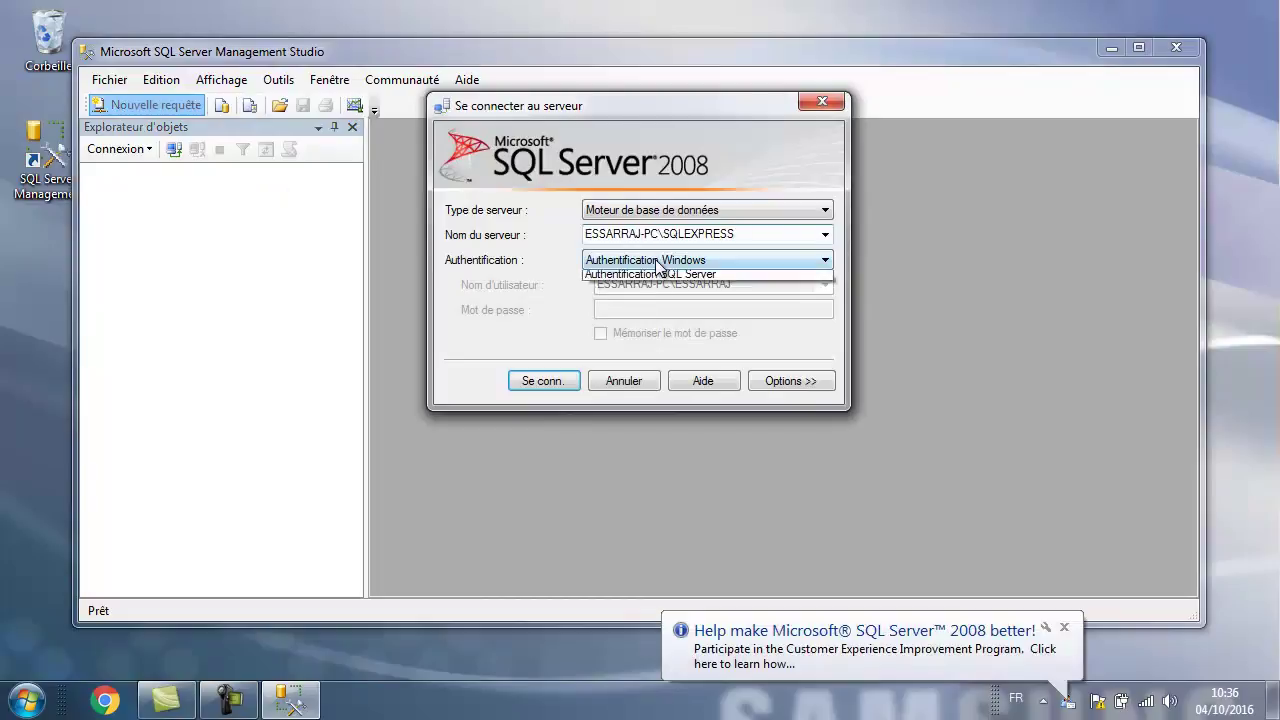
left_click(649, 290)
left_click(651, 290)
type("sa")
key("Tab")
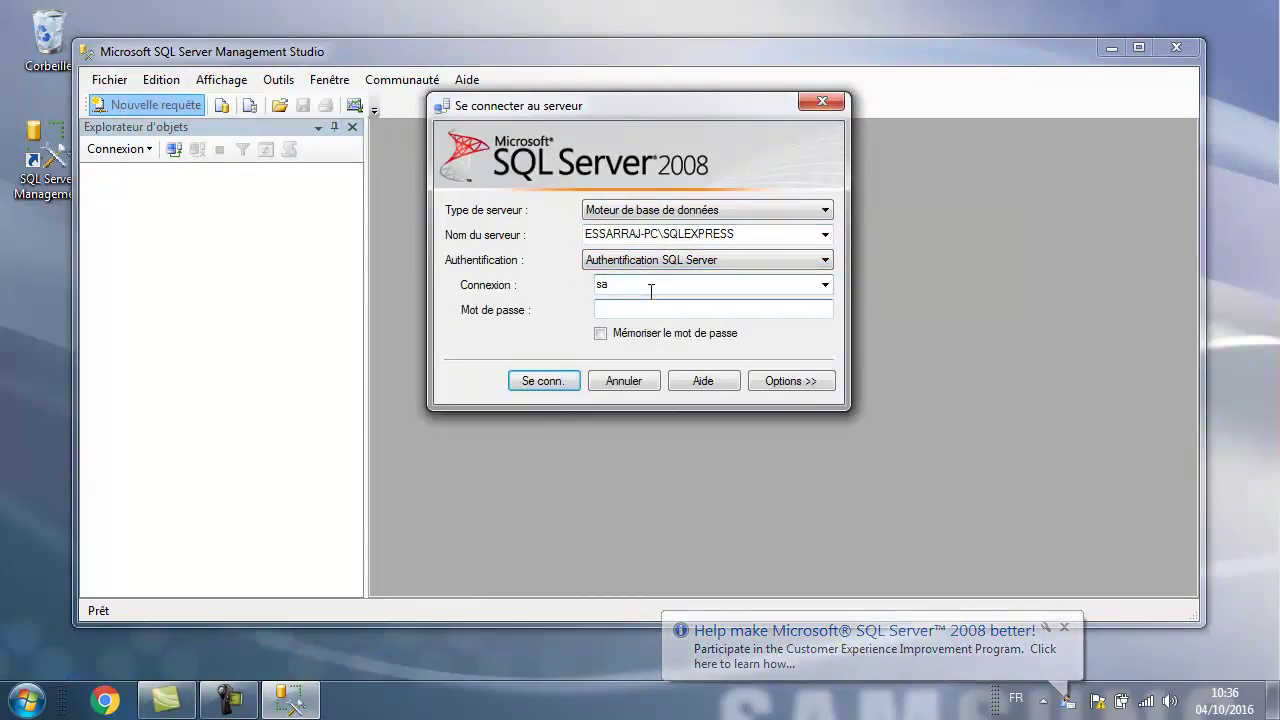
type("12345")
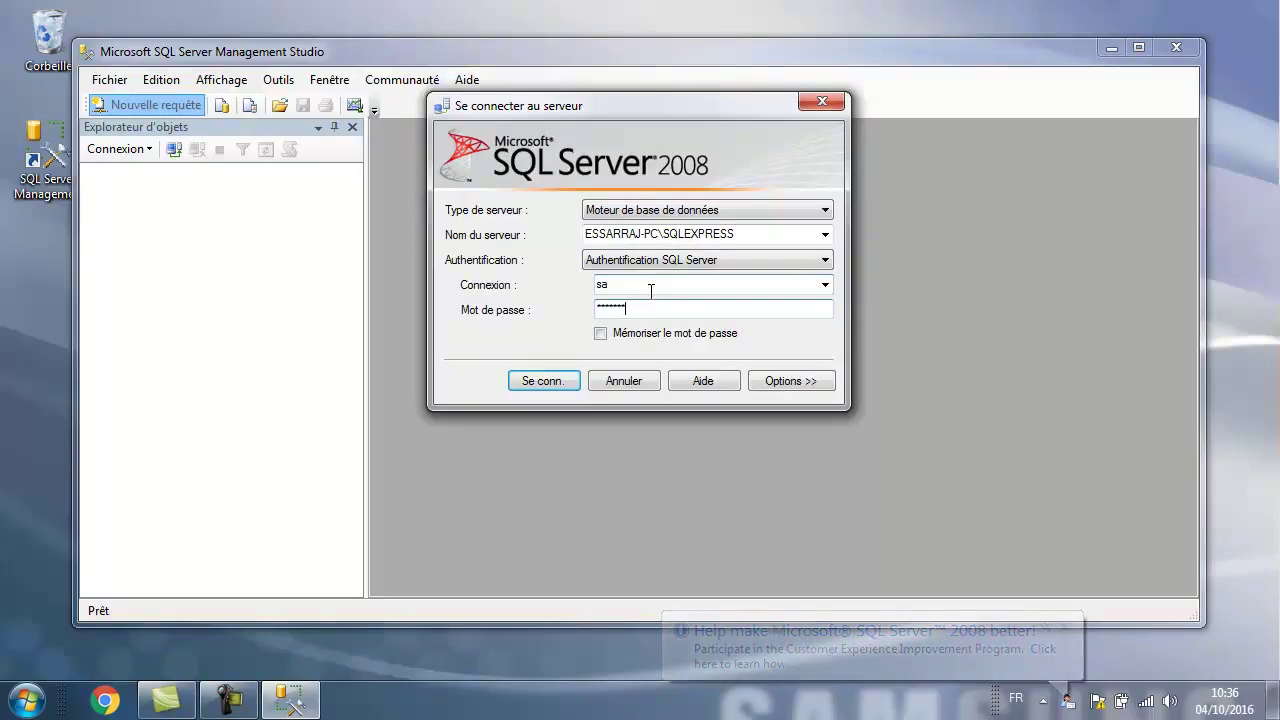
key("Return")
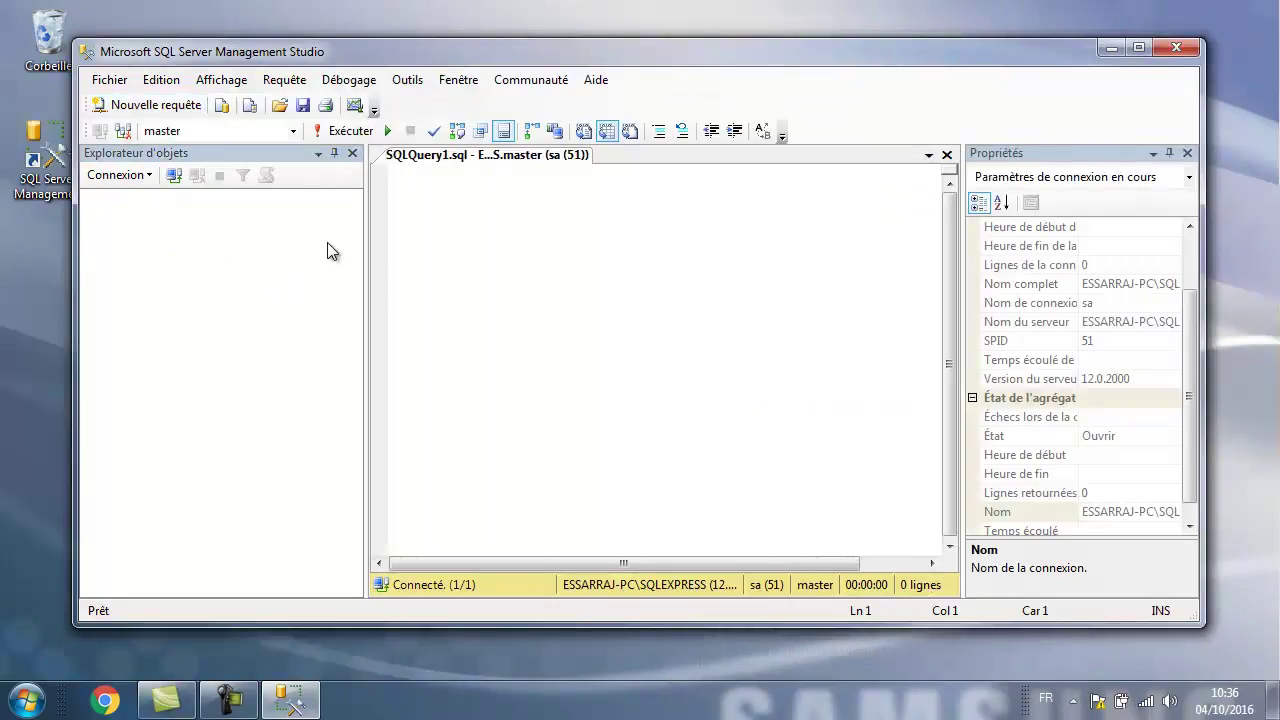
type("Create database gestion_stagiaires")
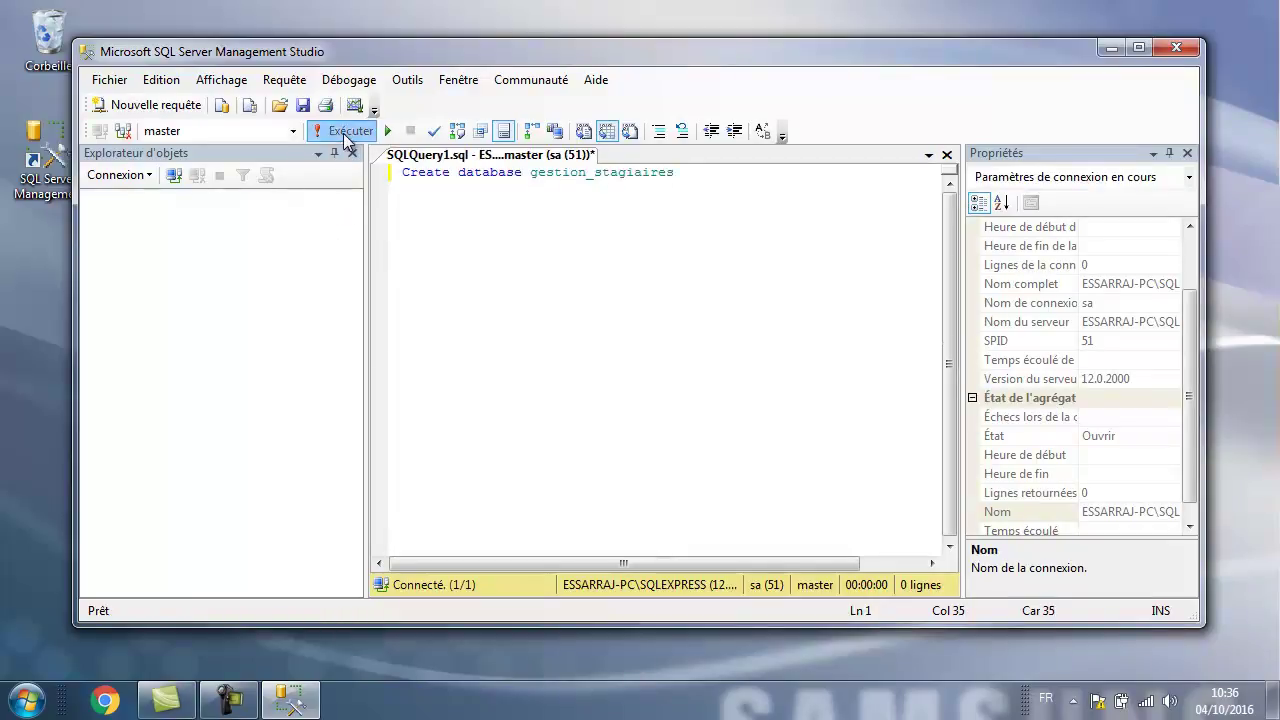
Execute the create-database query and connect Object Explorer to the database engine as sa.
left_click(348, 131)
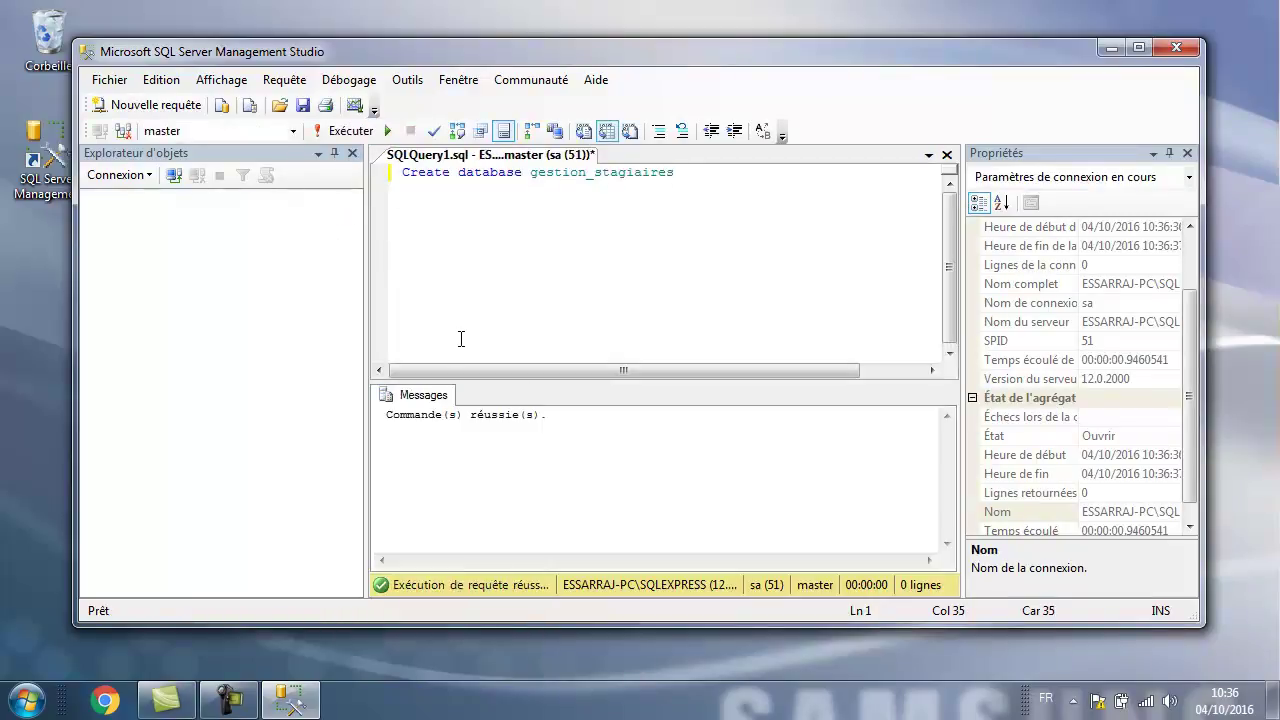
left_click(120, 175)
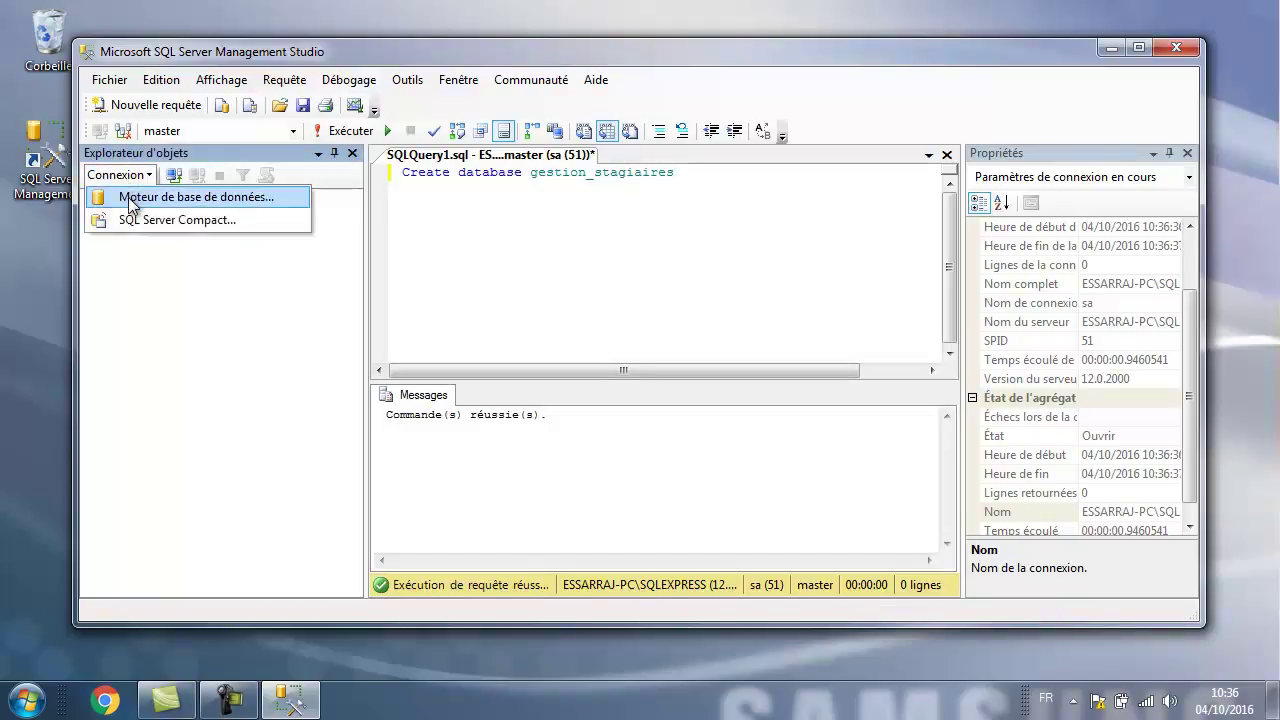
left_click(130, 195)
left_click(621, 310)
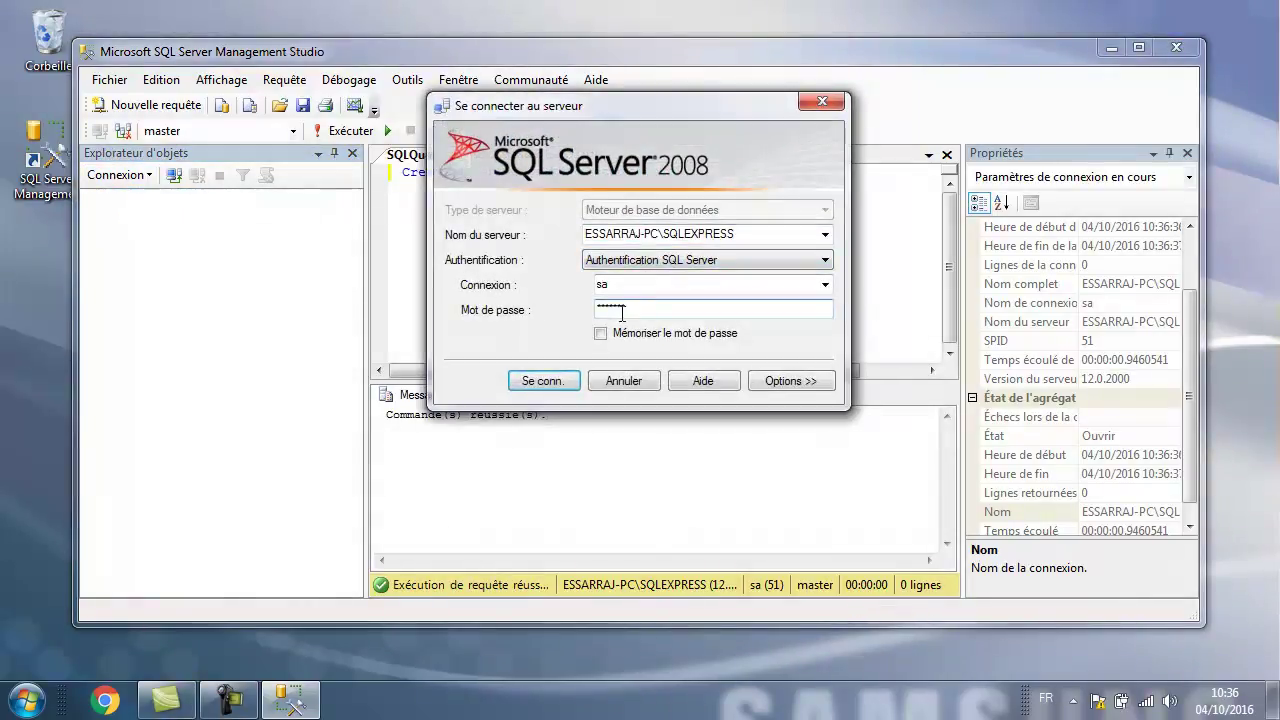
key("Return")
Expand Bases de données, then gestion_stagiaires and its Tables folder.
left_click(111, 218)
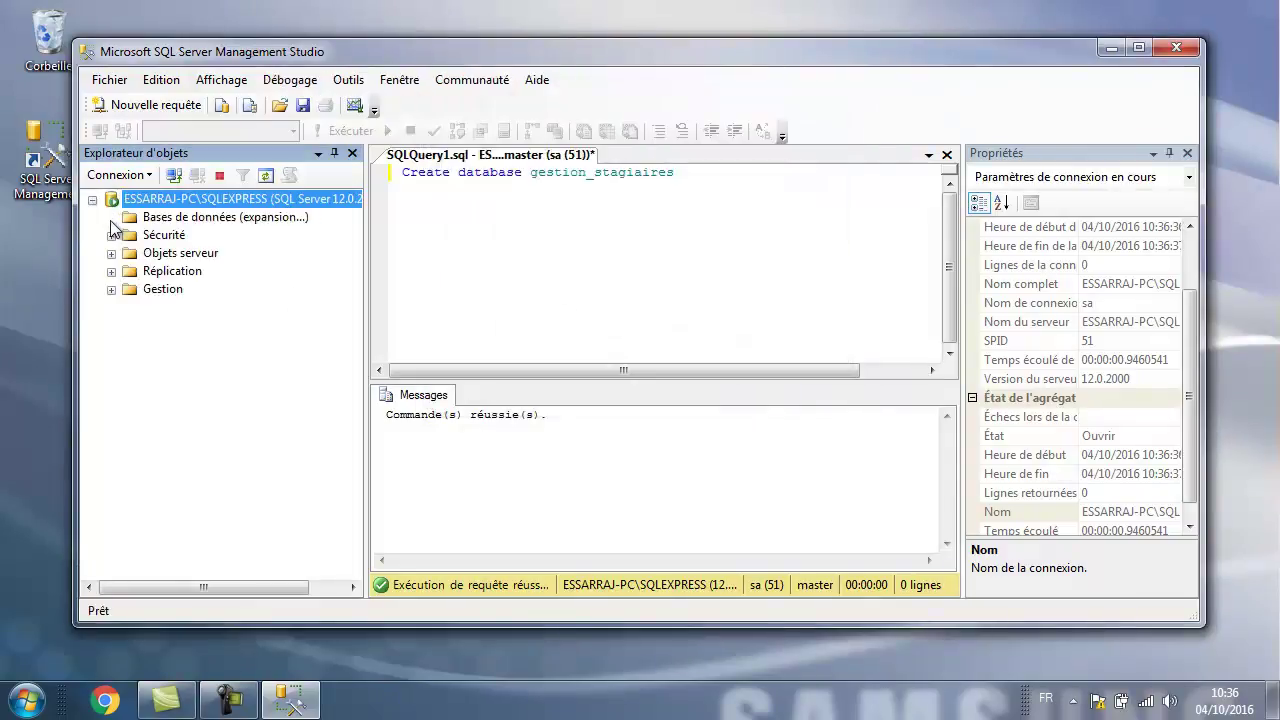
left_click(185, 254)
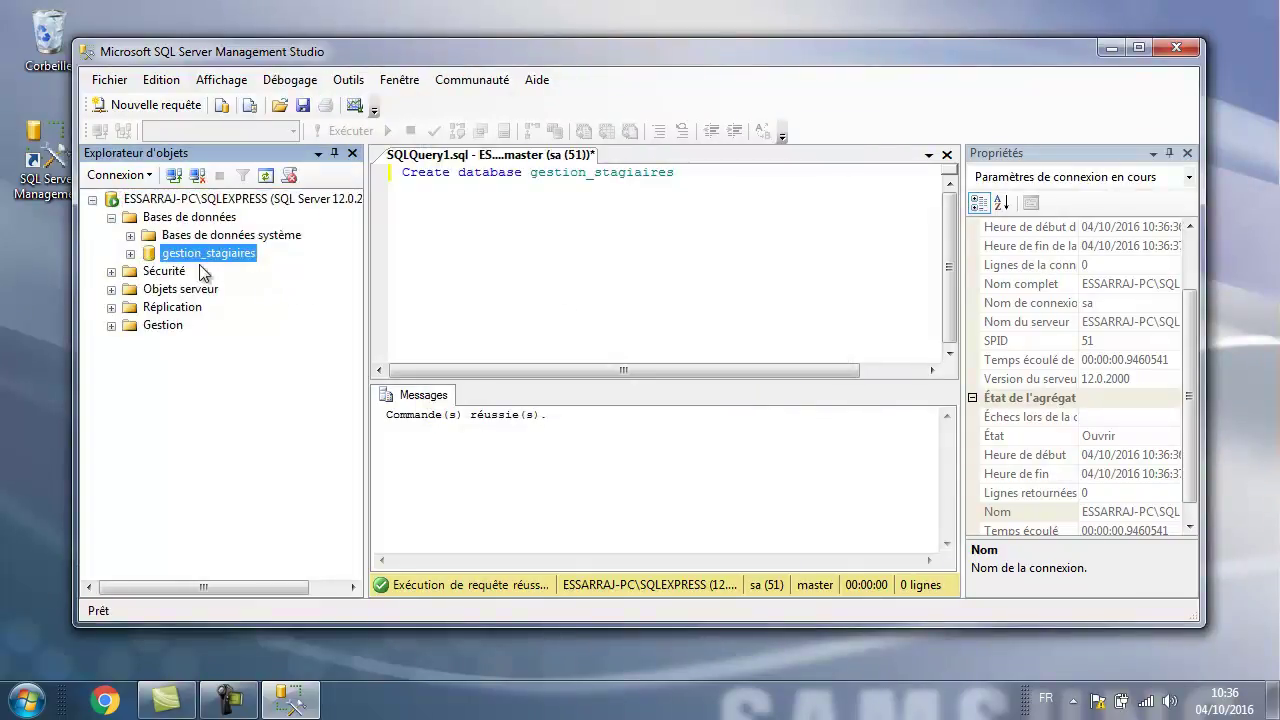
left_click(130, 254)
left_click(150, 289)
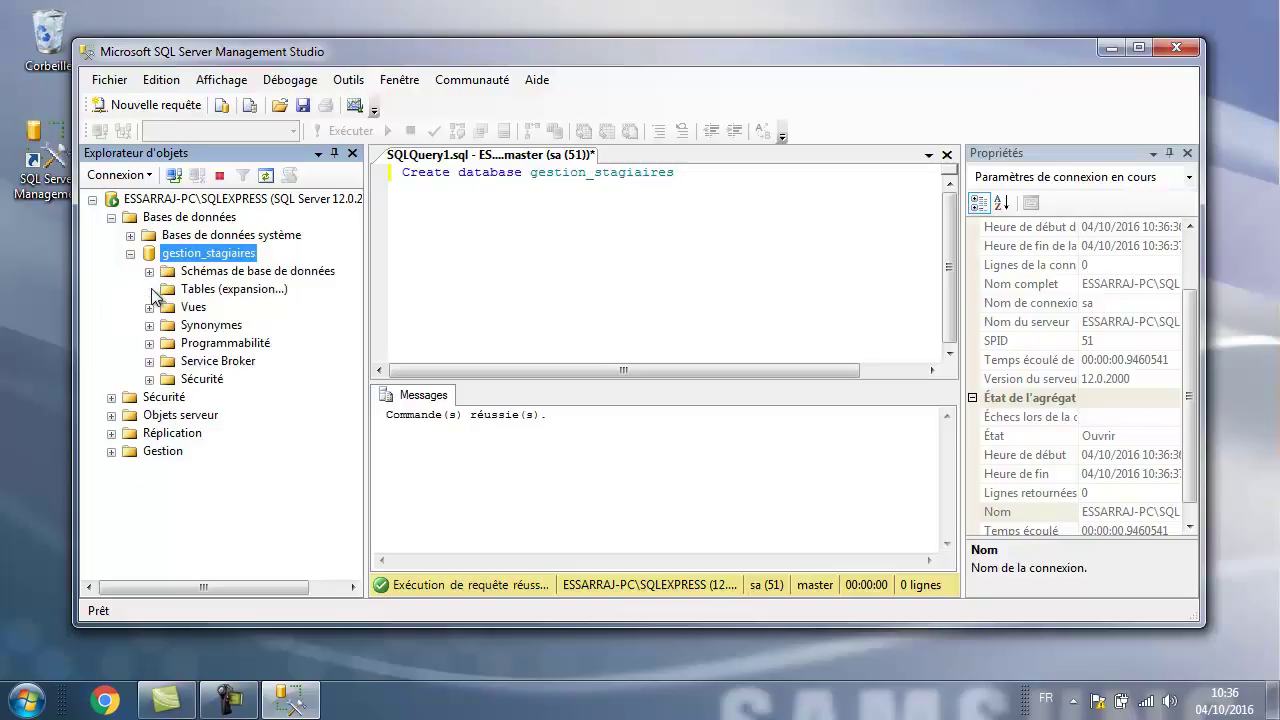